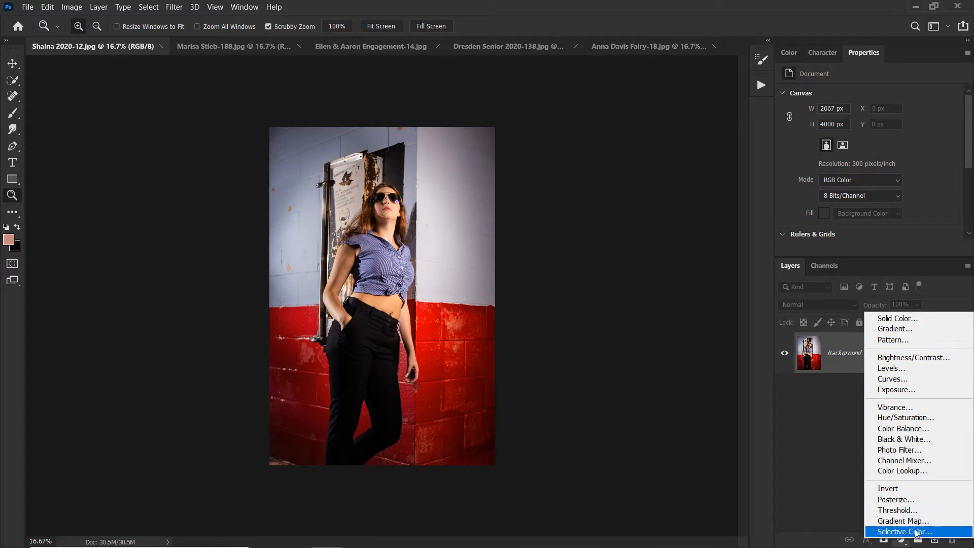
# Step: Show the available adjustments and add a Color Lookup adjustment layer above the Background photo
pyautogui.click(244, 7)
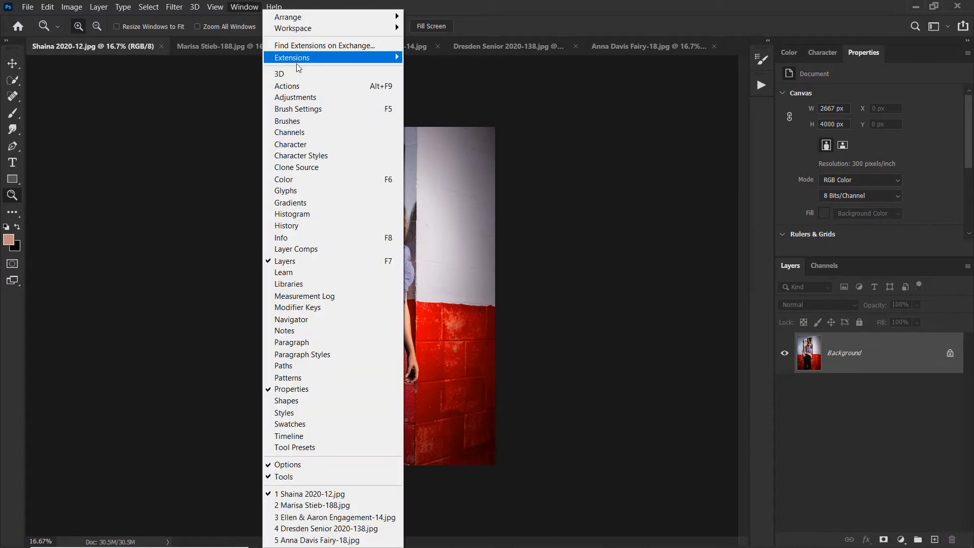
pyautogui.click(306, 99)
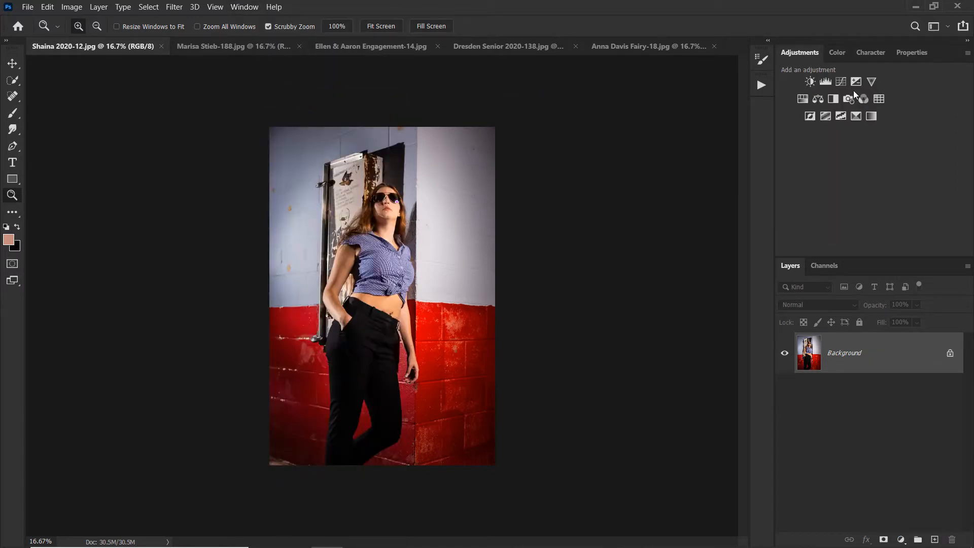
pyautogui.click(879, 100)
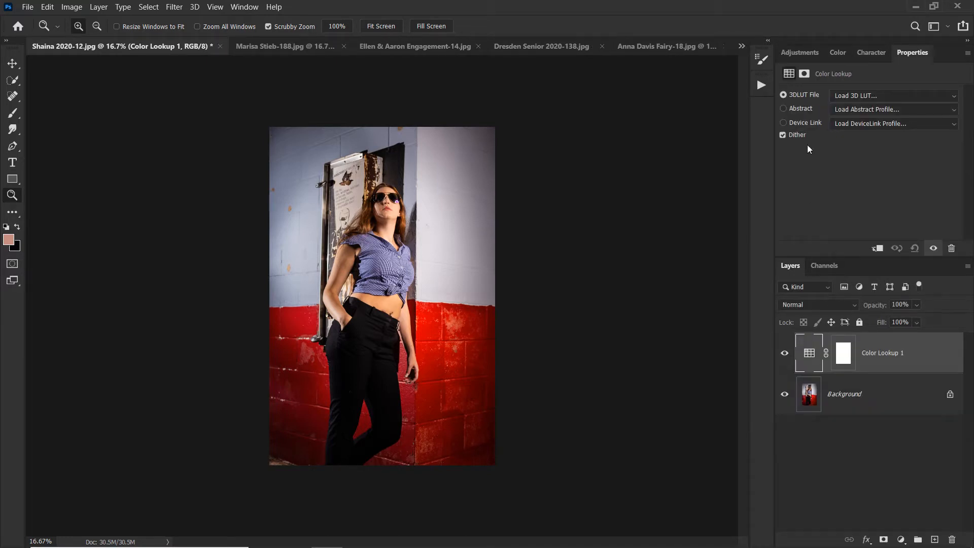
# Step: Preview the 3D LUT files on the photo one after another, from 2Strip.look through to Serenity.CUBE
pyautogui.click(883, 94)
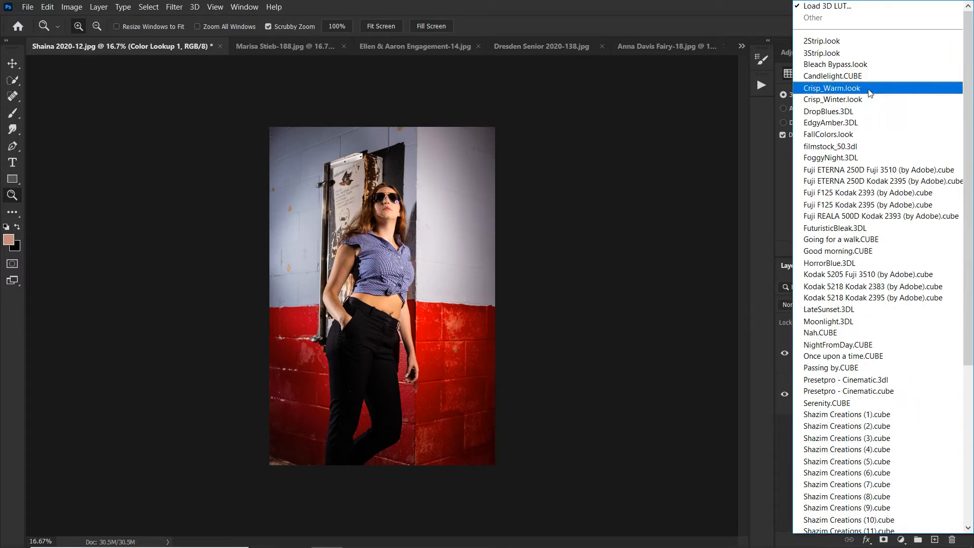
pyautogui.click(841, 43)
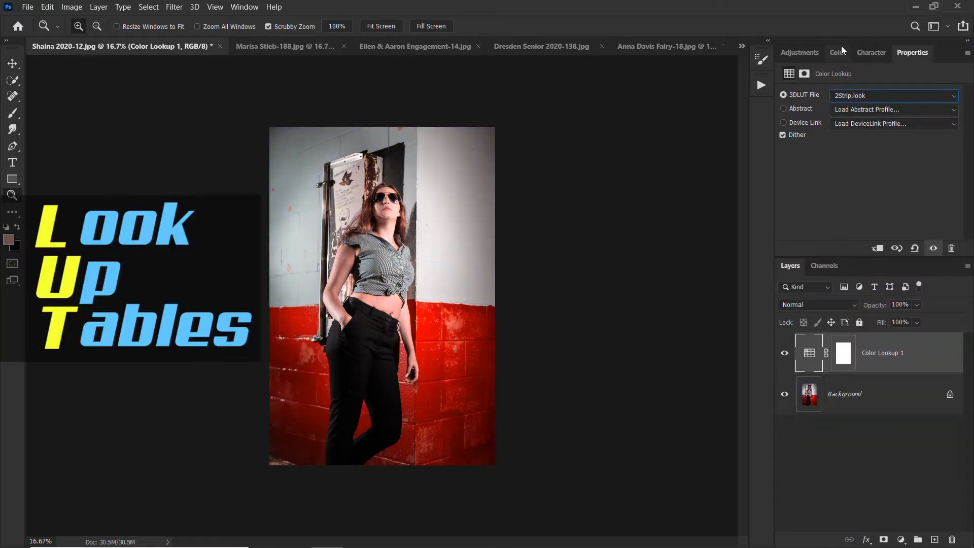
pyautogui.press('Down')
pyautogui.press('Down')
pyautogui.press('Down')
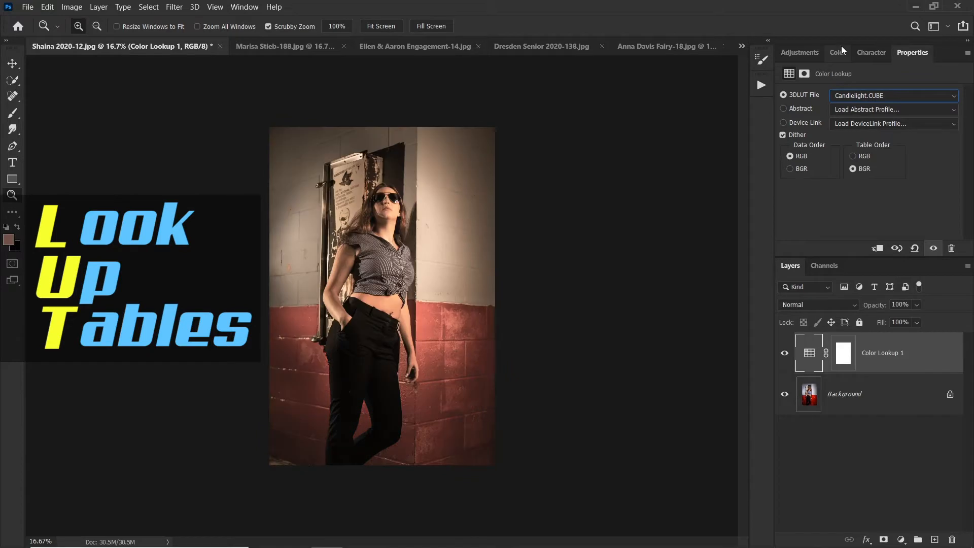
pyautogui.press('Down')
pyautogui.press('Down')
pyautogui.press('Down')
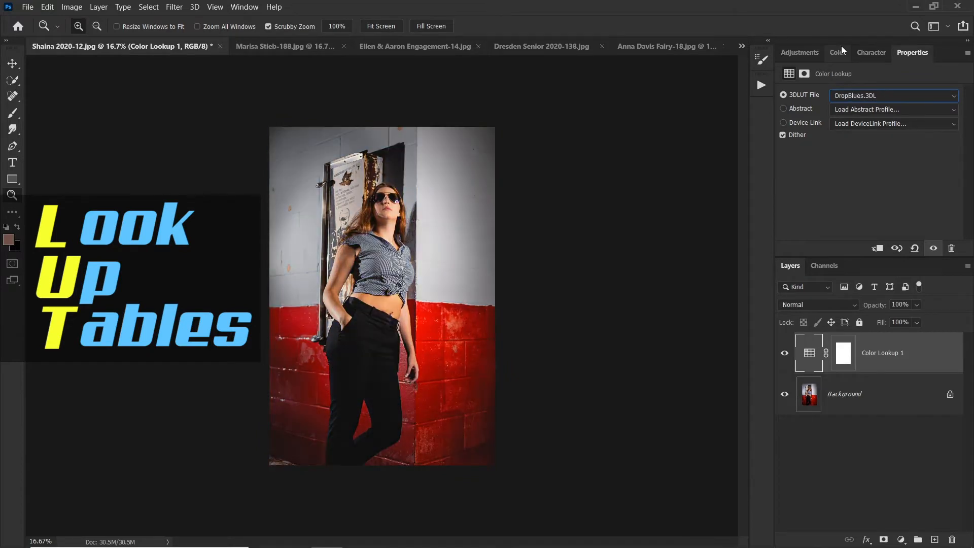
pyautogui.press('Down')
pyautogui.press('Down')
pyautogui.press('Down')
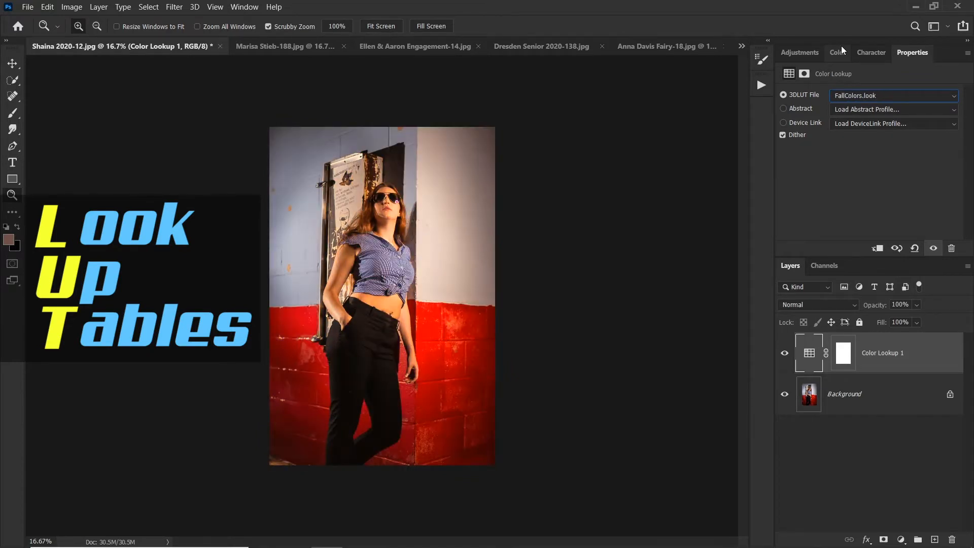
pyautogui.press('Down')
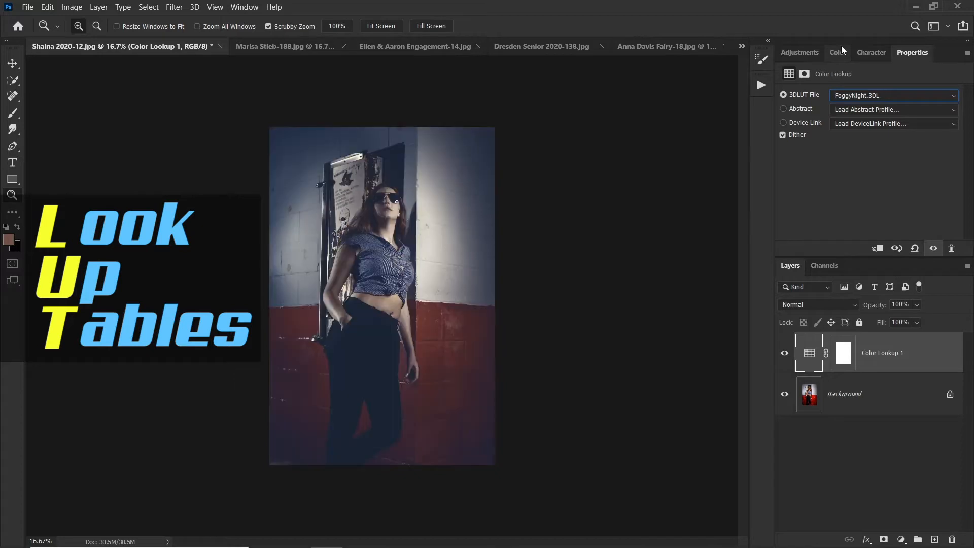
pyautogui.press('Down')
pyautogui.press('Down')
pyautogui.press('Down')
pyautogui.press('Down')
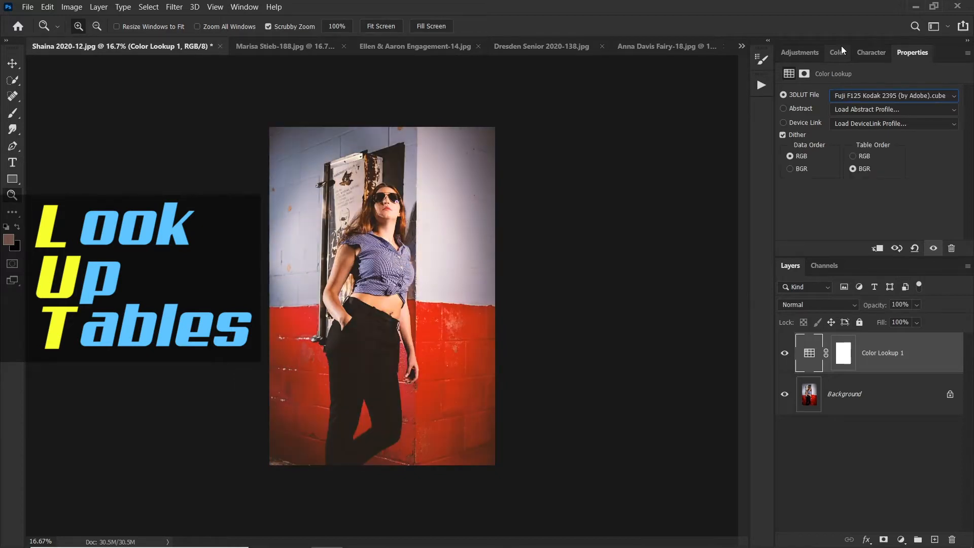
pyautogui.press('Down')
pyautogui.press('Down')
pyautogui.press('Down')
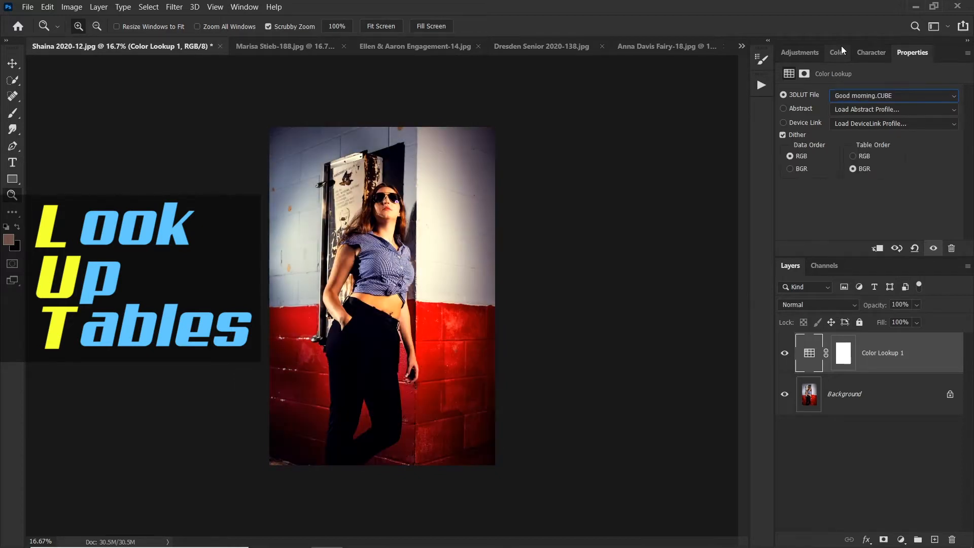
pyautogui.press('Down')
pyautogui.press('Down')
pyautogui.press('Down')
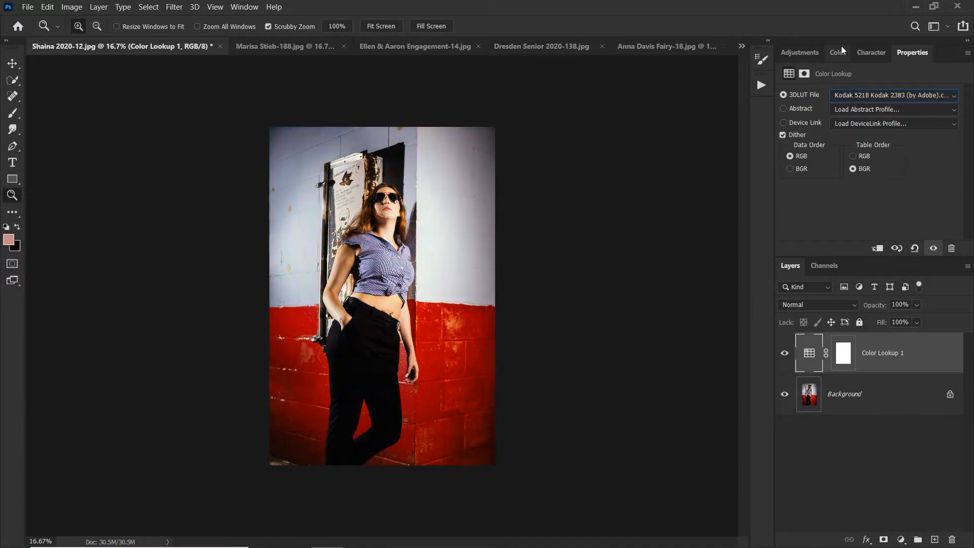
pyautogui.press('Down')
pyautogui.press('Down')
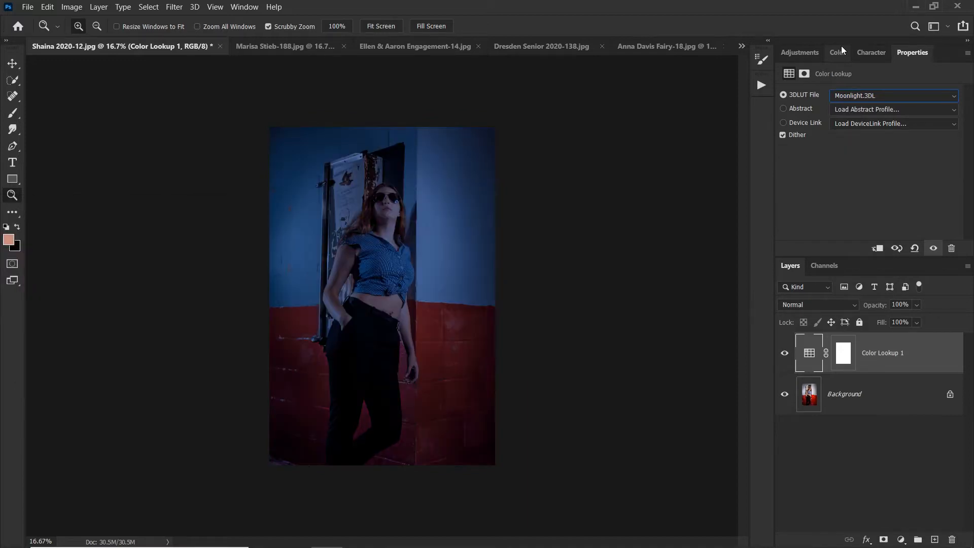
pyautogui.press('Down')
pyautogui.press('Down')
pyautogui.press('Down')
pyautogui.press('Down')
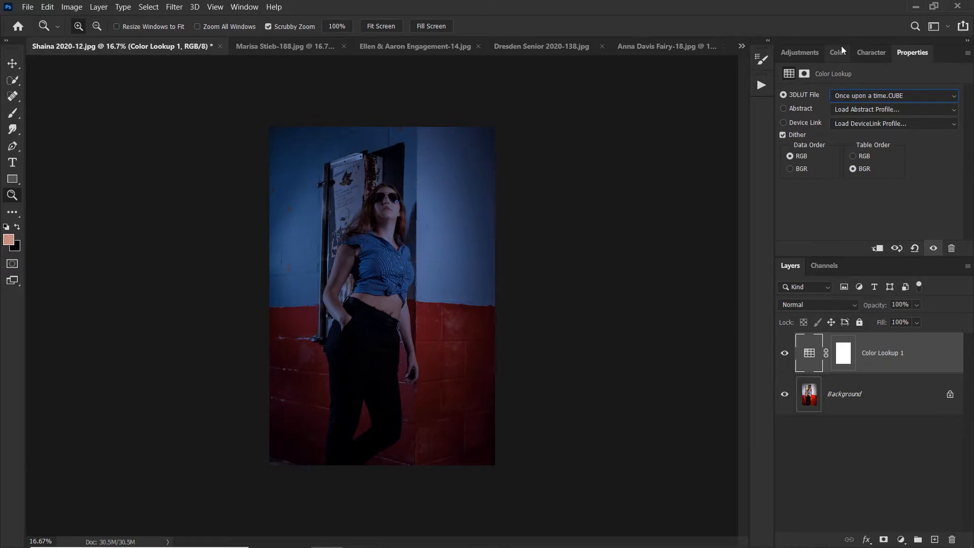
pyautogui.press('Down')
pyautogui.press('Down')
pyautogui.press('Down')
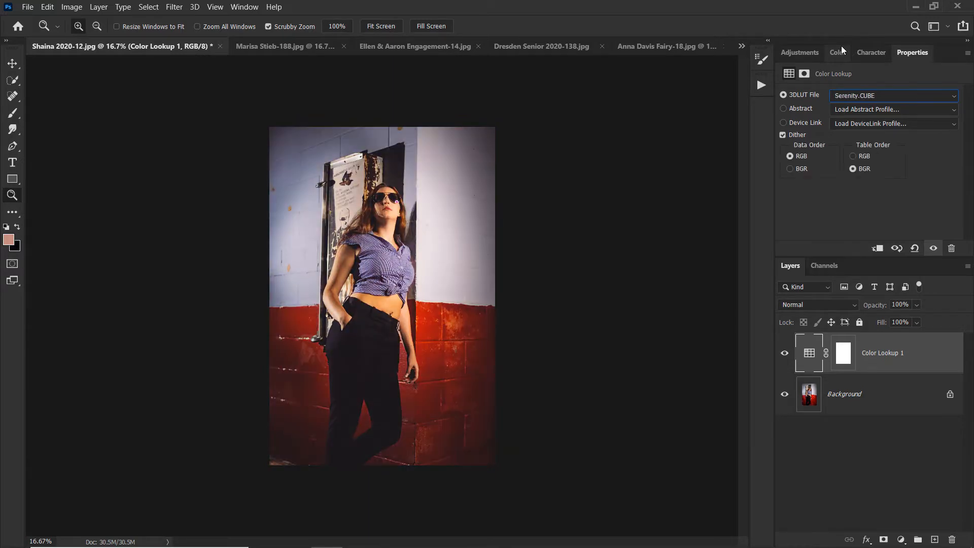
# Step: Look through the whole list of installed 3D LUT files and fit the photo to the screen
pyautogui.click(854, 96)
pyautogui.scroll(1, 892, 203)
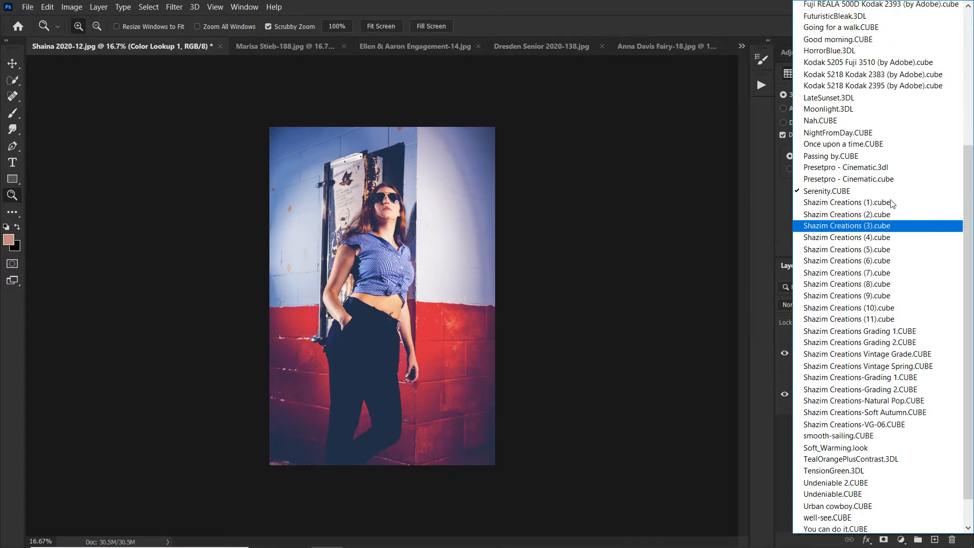
pyautogui.scroll(5, 891, 203)
pyautogui.scroll(-6, 908, 213)
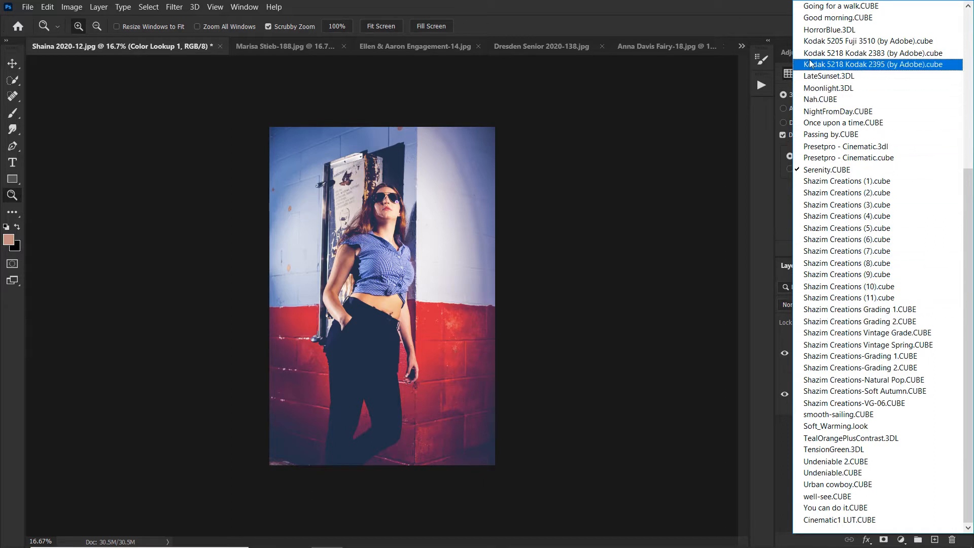
pyautogui.click(750, 27)
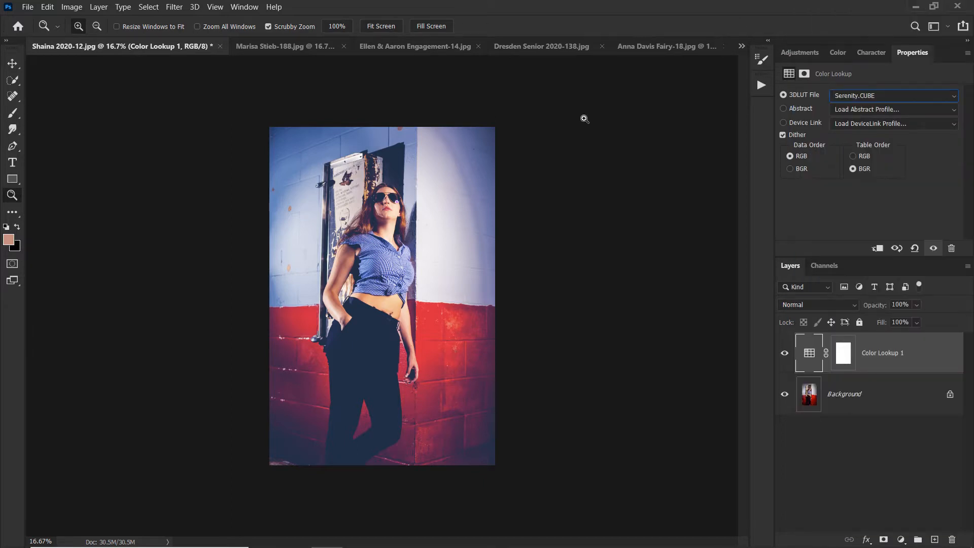
pyautogui.click(385, 25)
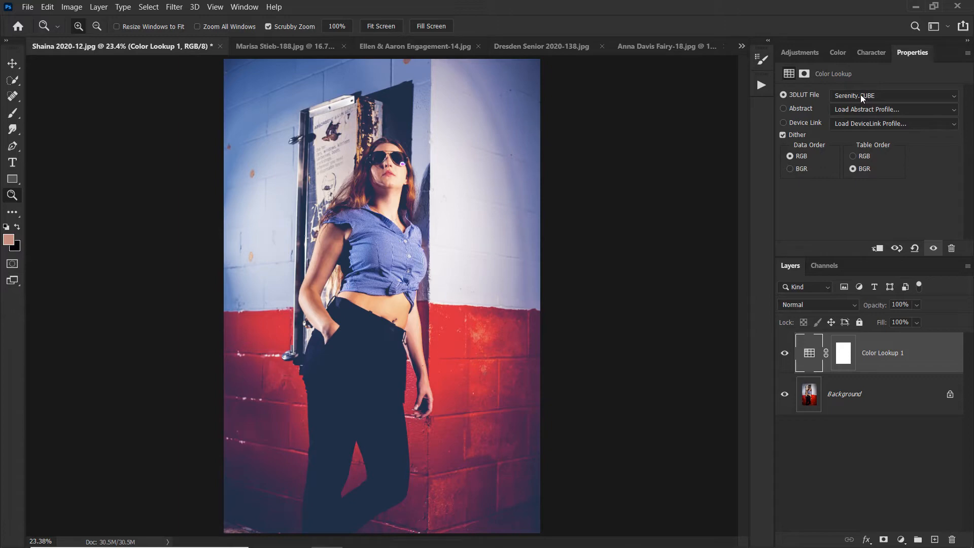
# Step: Try the Going for a walk.CUBE LUT, and set the 3D LUT file to Kodak 5205 Fuji 3510 (by Adobe).cube
pyautogui.click(863, 96)
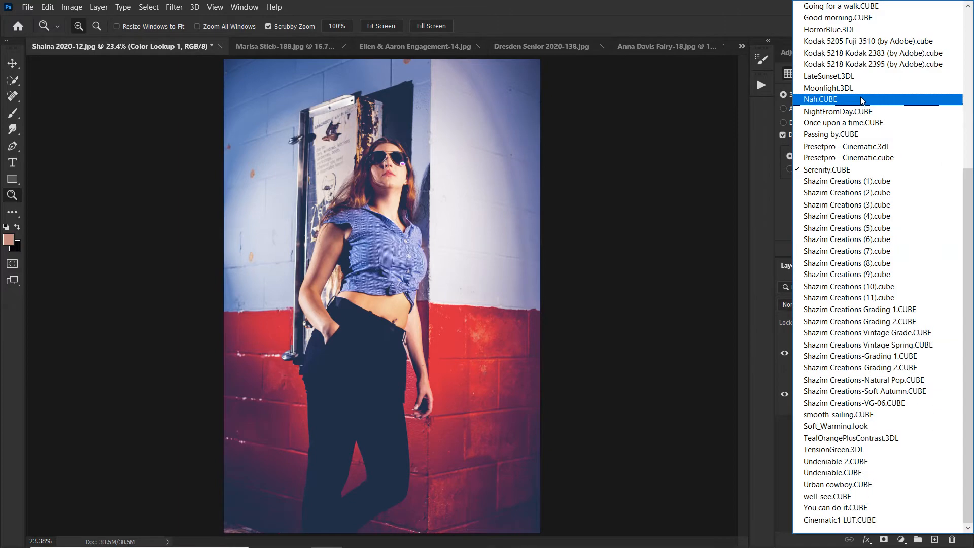
pyautogui.click(862, 6)
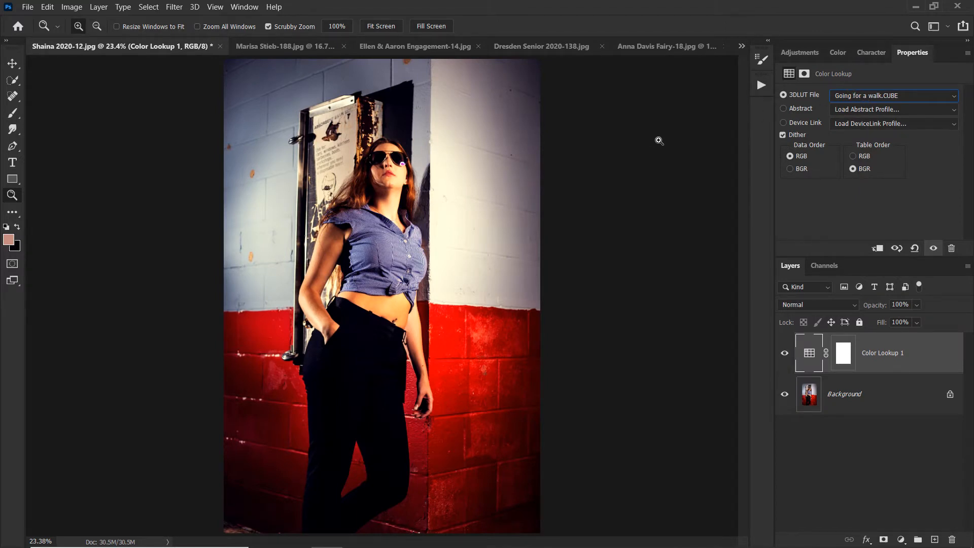
pyautogui.click(930, 96)
pyautogui.click(929, 120)
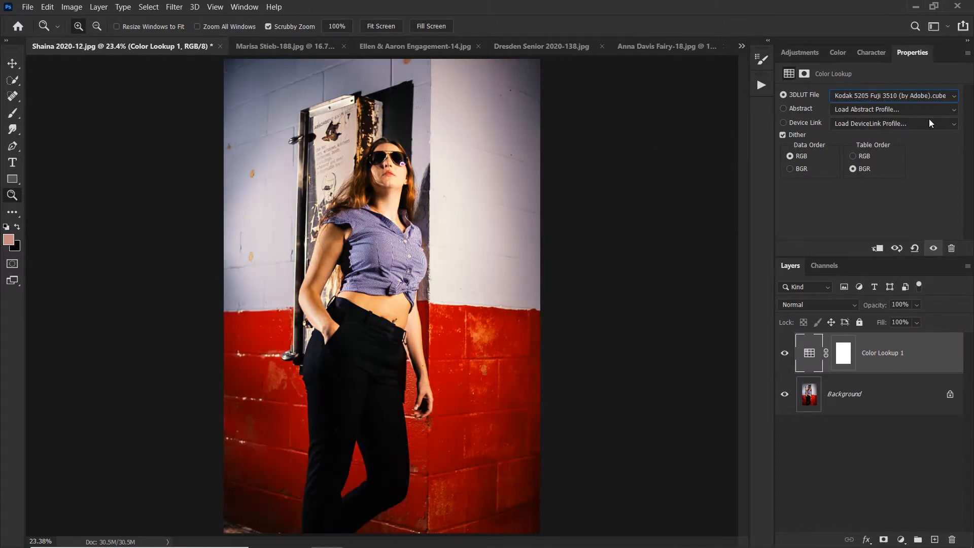
pyautogui.click(929, 94)
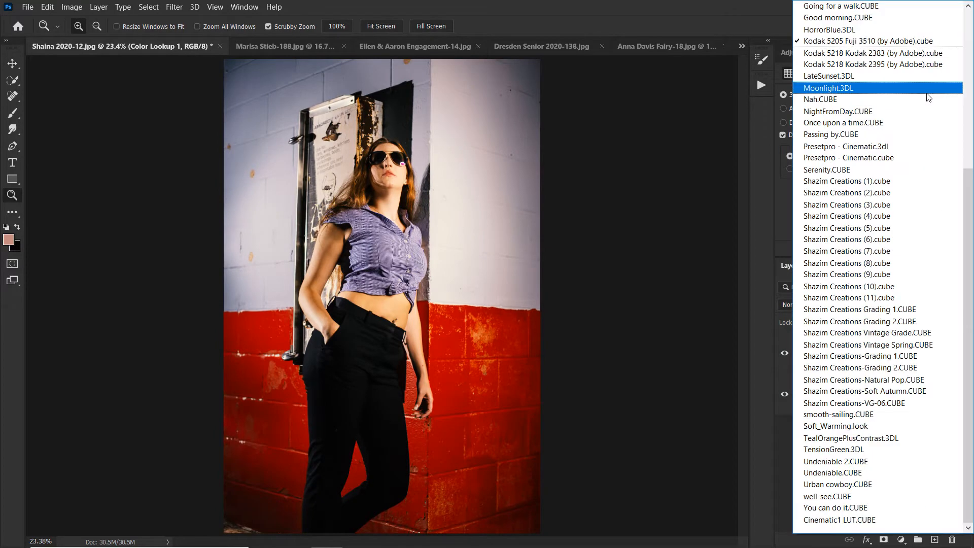
pyautogui.click(869, 41)
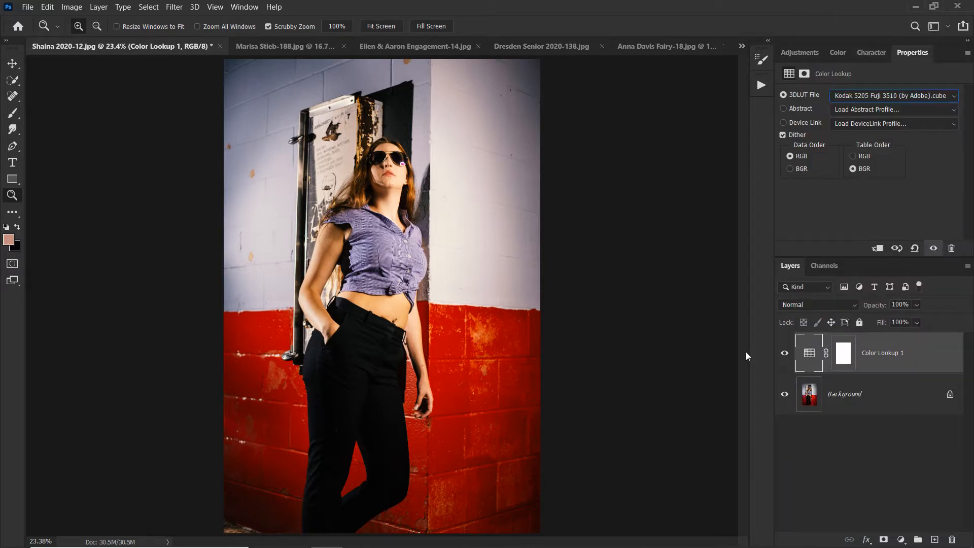
# Step: Compare the photo with and without the Color Lookup layer by toggling that layer's visibility
pyautogui.click(809, 357)
pyautogui.click(784, 354)
pyautogui.click(784, 355)
pyautogui.click(785, 355)
pyautogui.click(784, 355)
pyautogui.click(784, 355)
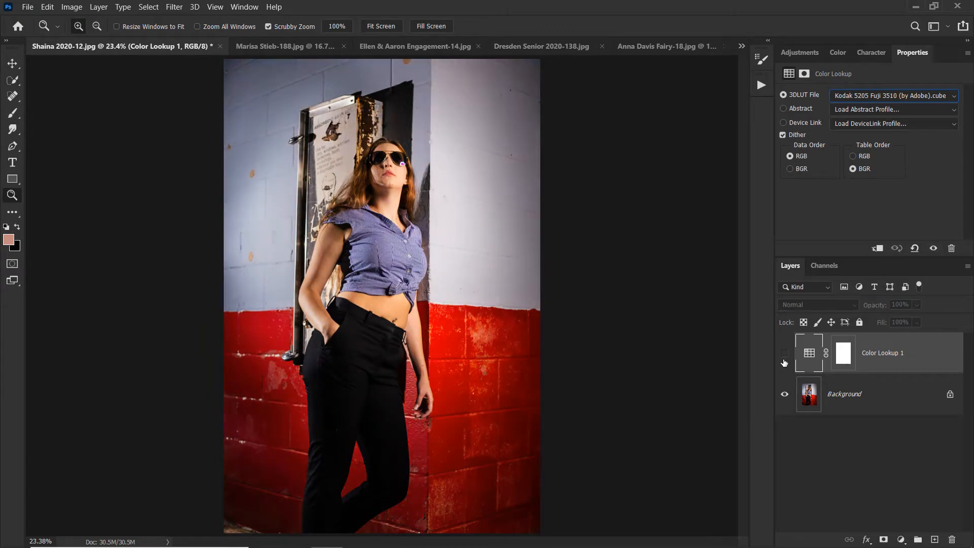
pyautogui.click(784, 356)
pyautogui.click(785, 355)
pyautogui.click(785, 355)
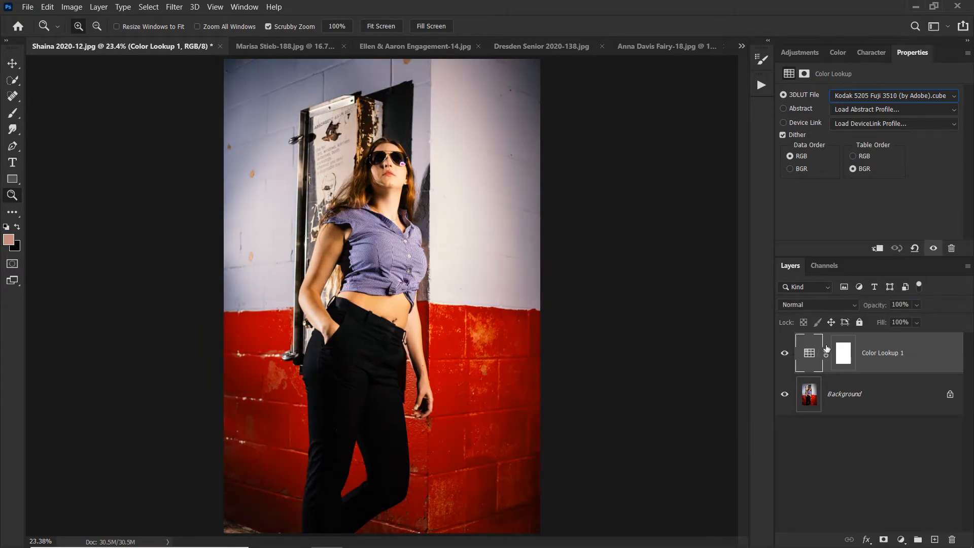
# Step: Compare the original photo with the Color Lookup layer at 50% opacity, and restore the opacity to 100%
pyautogui.moveTo(877, 307); pyautogui.dragTo(846, 312)
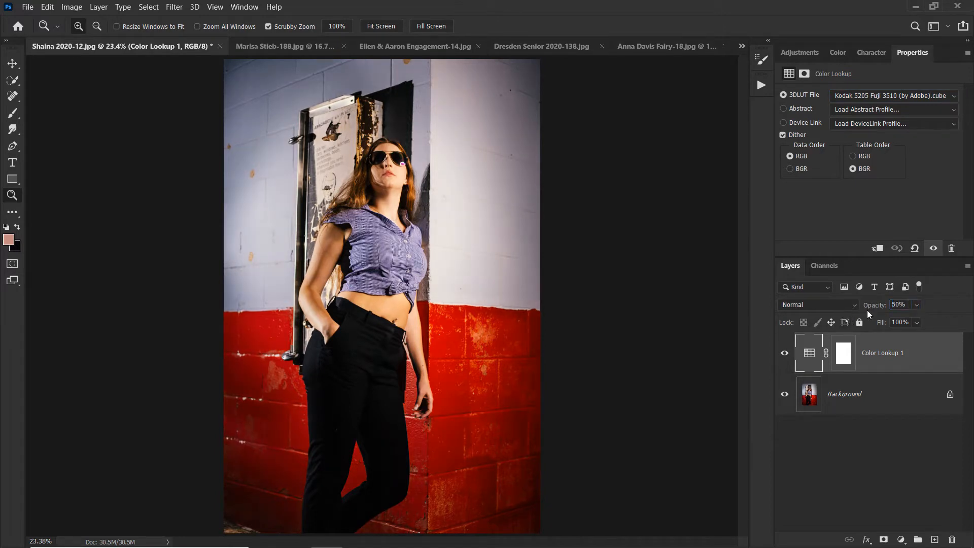
pyautogui.click(785, 356)
pyautogui.click(785, 357)
pyautogui.click(785, 358)
pyautogui.click(785, 357)
pyautogui.press('0')
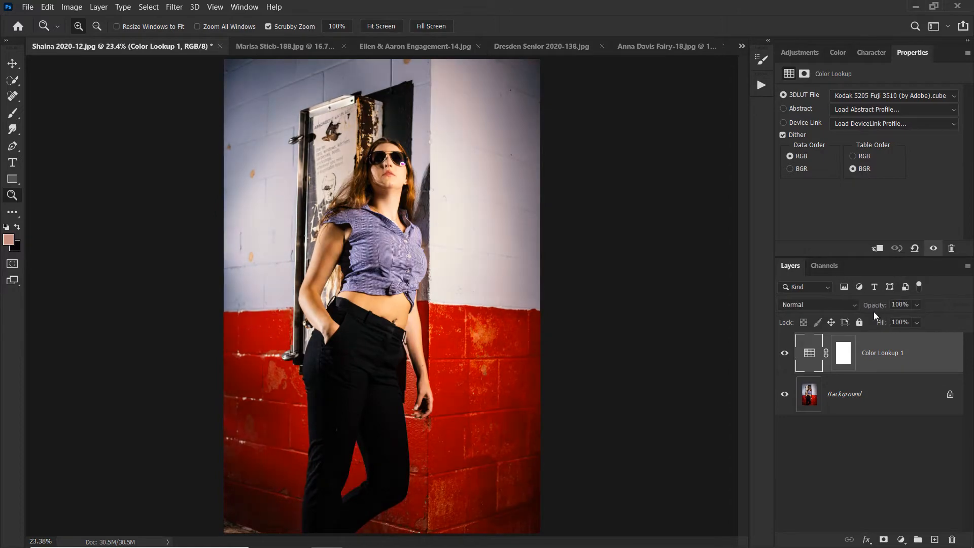
# Step: Preview the Color Lookup layer's blend modes one after another, from Darken through to Subtract
pyautogui.click(843, 305)
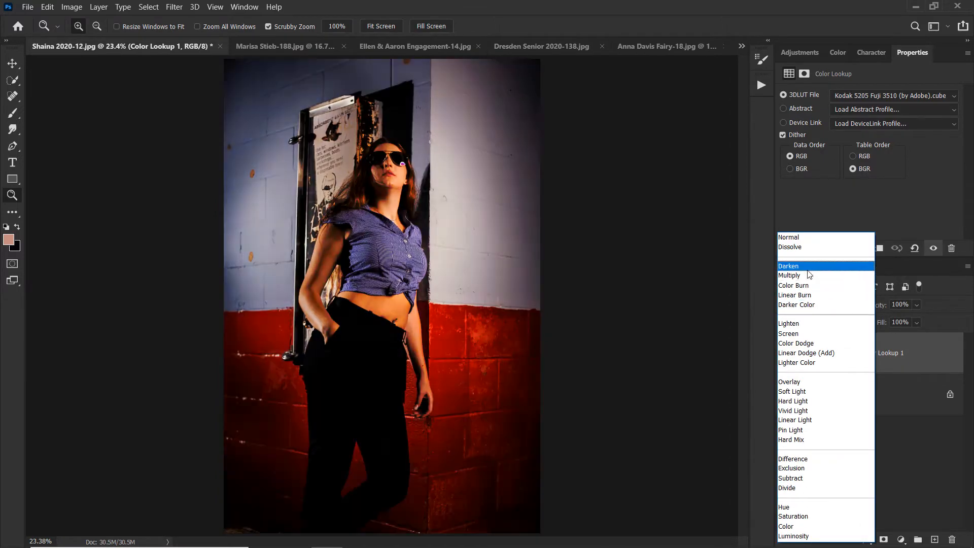
pyautogui.click(808, 267)
pyautogui.press('Down')
pyautogui.press('Down')
pyautogui.press('Down')
pyautogui.press('Down')
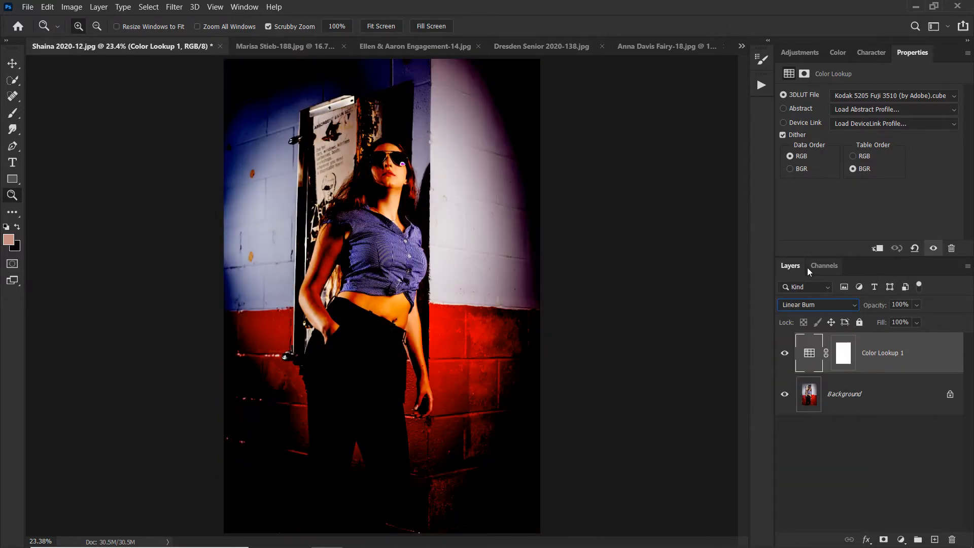
pyautogui.press('Down')
pyautogui.press('Down')
pyautogui.press('Down')
pyautogui.press('Down')
pyautogui.press('Down')
pyautogui.press('Down')
pyautogui.press('Down')
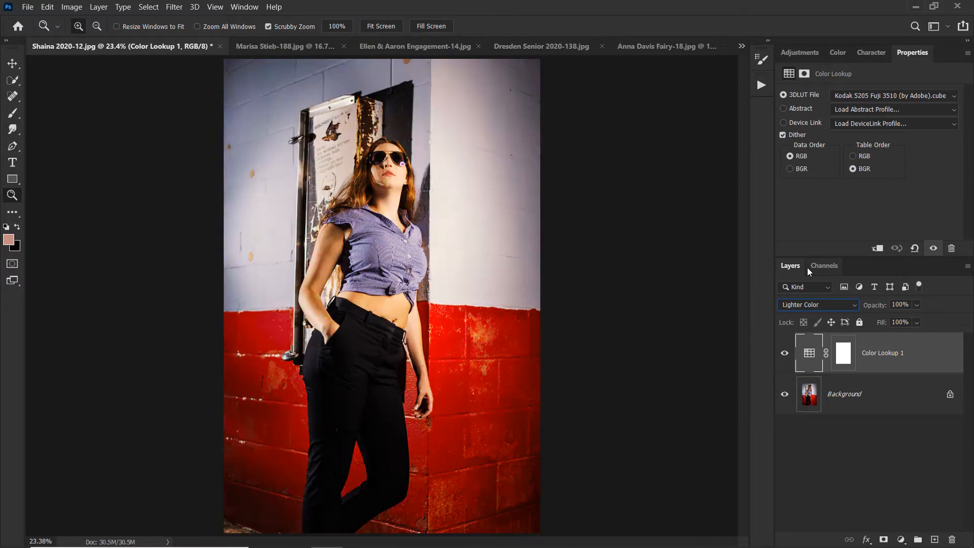
pyautogui.press('Down')
pyautogui.press('Down')
pyautogui.press('Down')
pyautogui.press('Down')
pyautogui.press('Down')
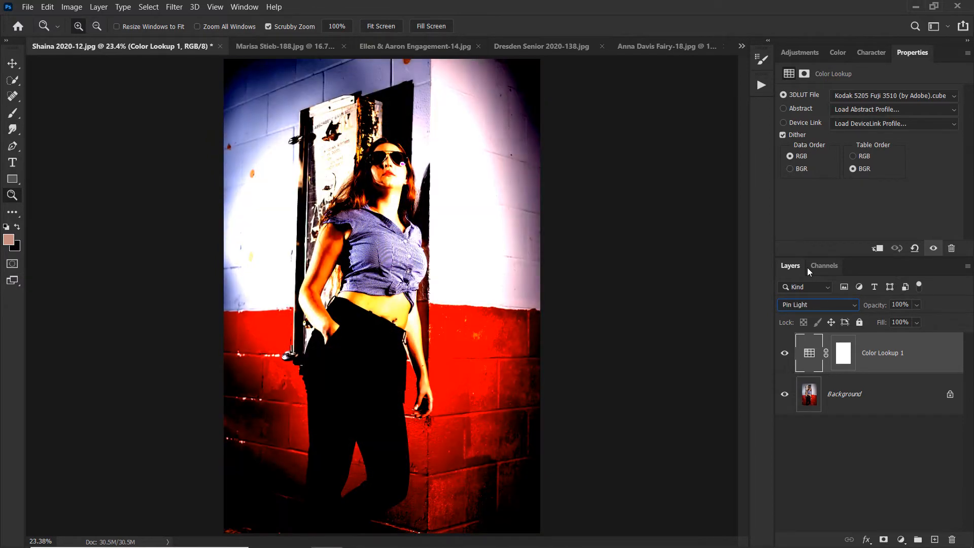
pyautogui.press('Down')
pyautogui.press('Down')
pyautogui.press('Down')
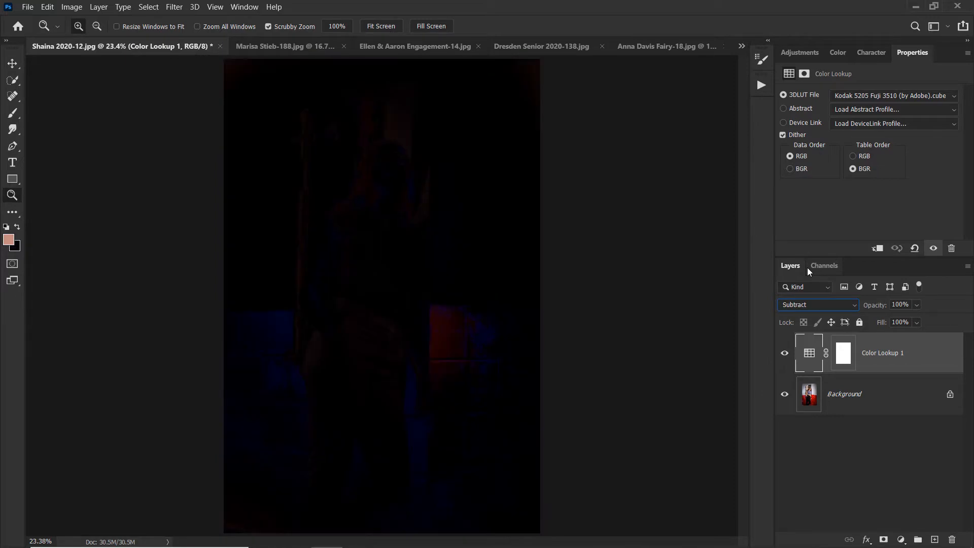
# Step: Try the Overlay blend mode on the Color Lookup layer, and set its blend mode to Soft Light
pyautogui.click(829, 302)
pyautogui.click(804, 380)
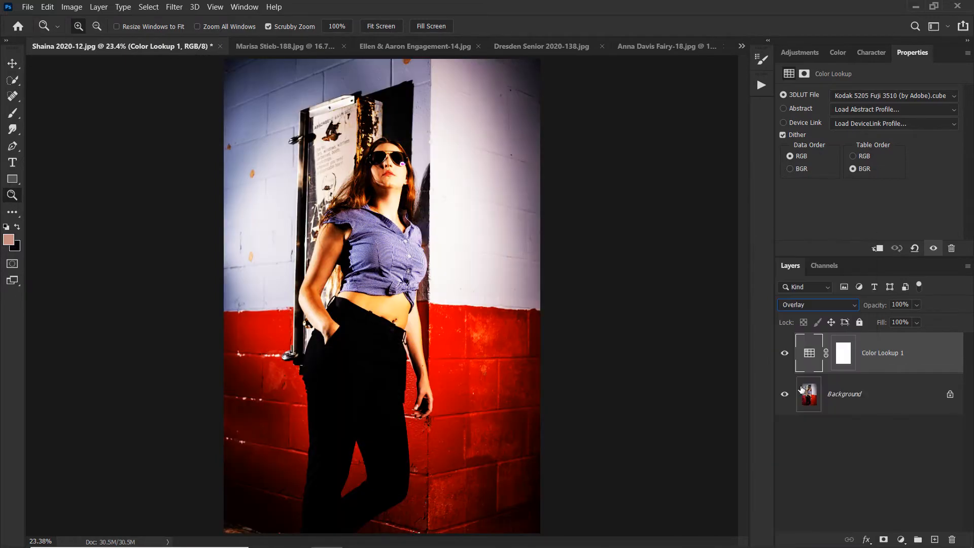
pyautogui.press('Up')
pyautogui.press('Down')
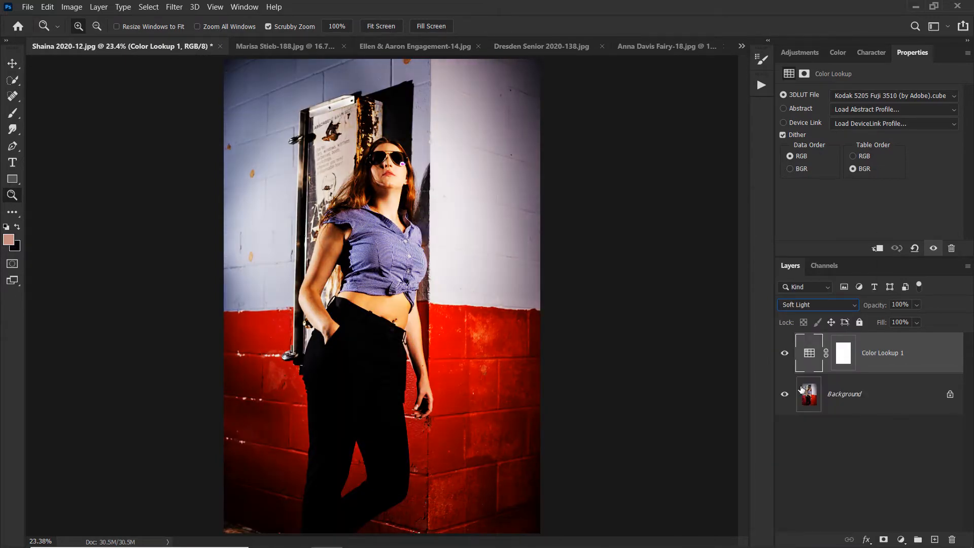
# Step: Lower the Soft Light Color Lookup layer's opacity to 62%
pyautogui.moveTo(876, 299); pyautogui.dragTo(847, 312)
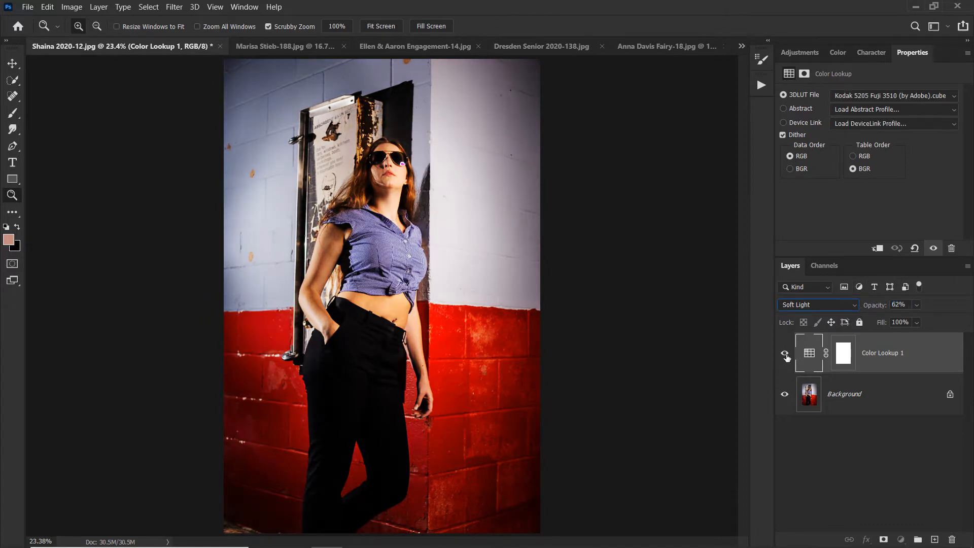
# Step: Switch to the photo of the woman holding defibrillator paddles, fit it to the screen, and add a Color Lookup adjustment layer
pyautogui.click(290, 45)
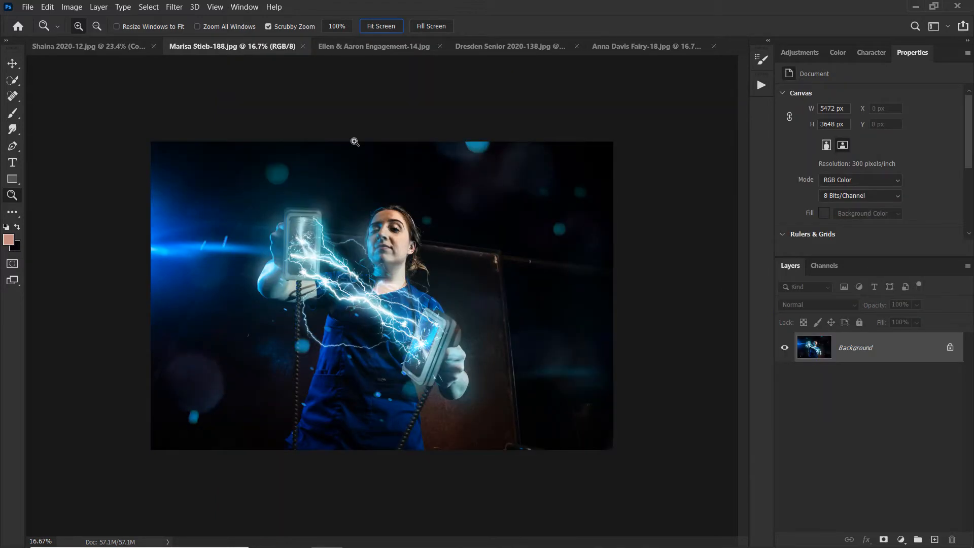
pyautogui.click(388, 26)
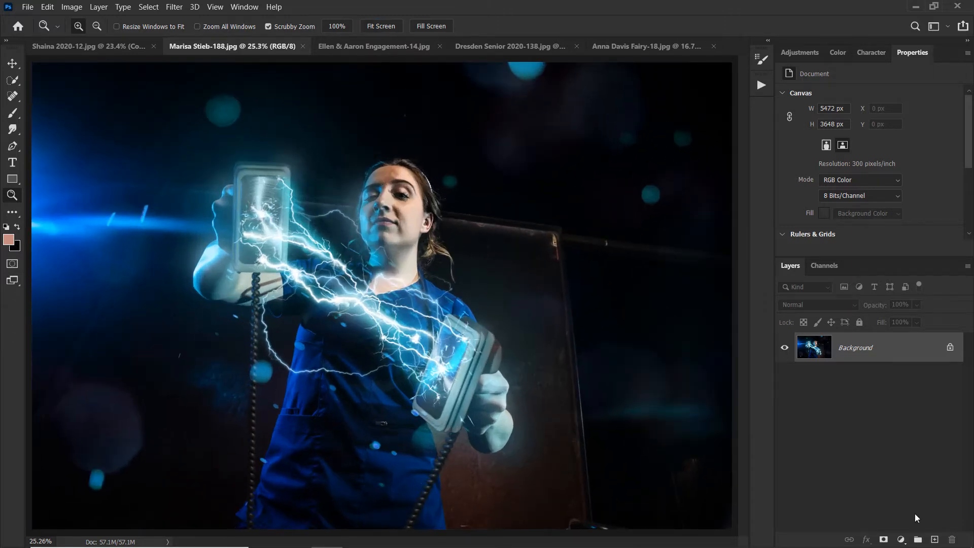
pyautogui.click(901, 541)
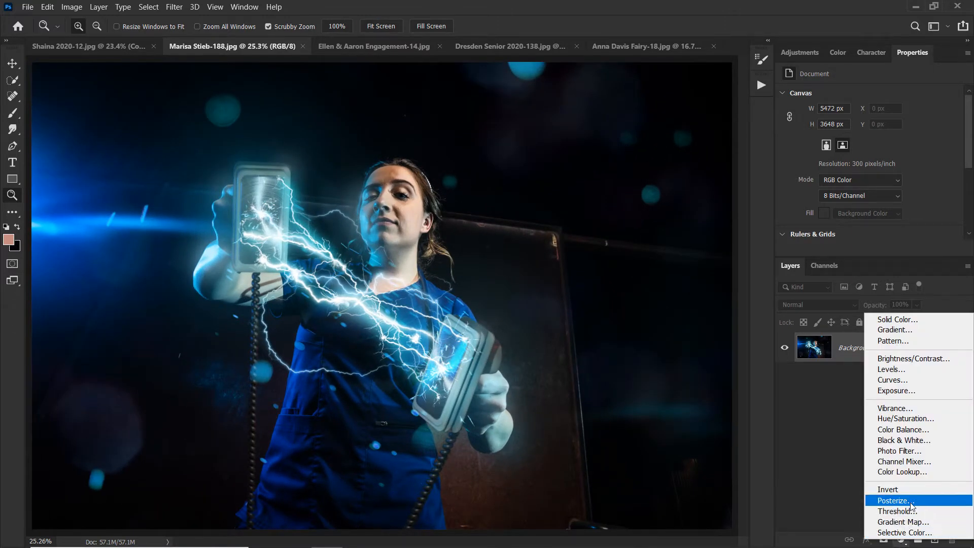
pyautogui.click(903, 472)
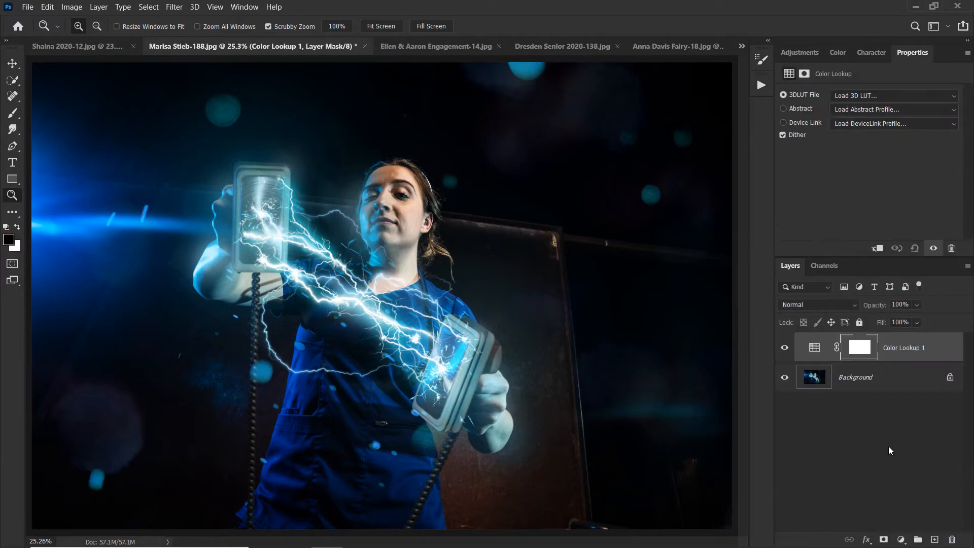
# Step: Preview the 3D LUTs one after another on the paddles photo, from 2Strip.look through to Kodak 5205 Fuji 3510 (by Adobe).cube
pyautogui.click(884, 92)
pyautogui.click(843, 39)
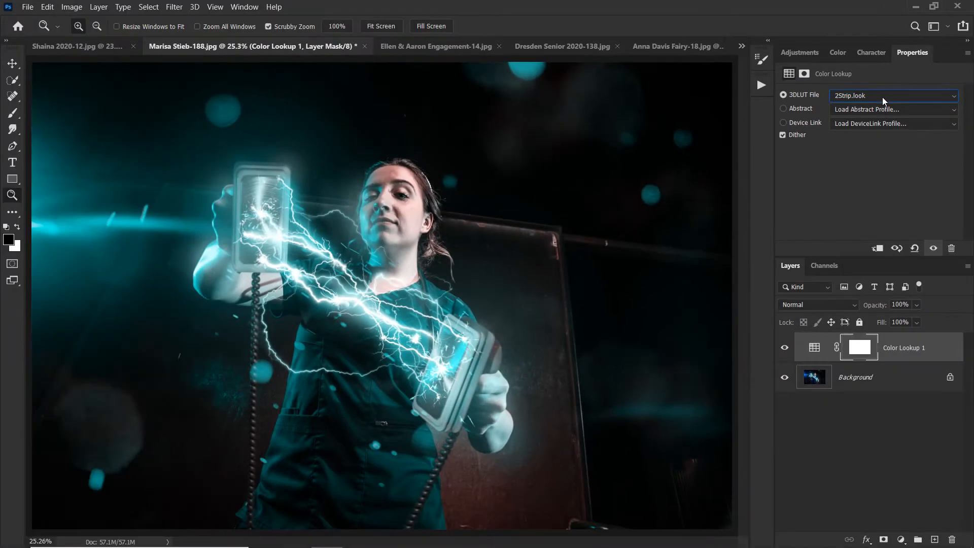
pyautogui.press('Down')
pyautogui.press('Down')
pyautogui.press('Down')
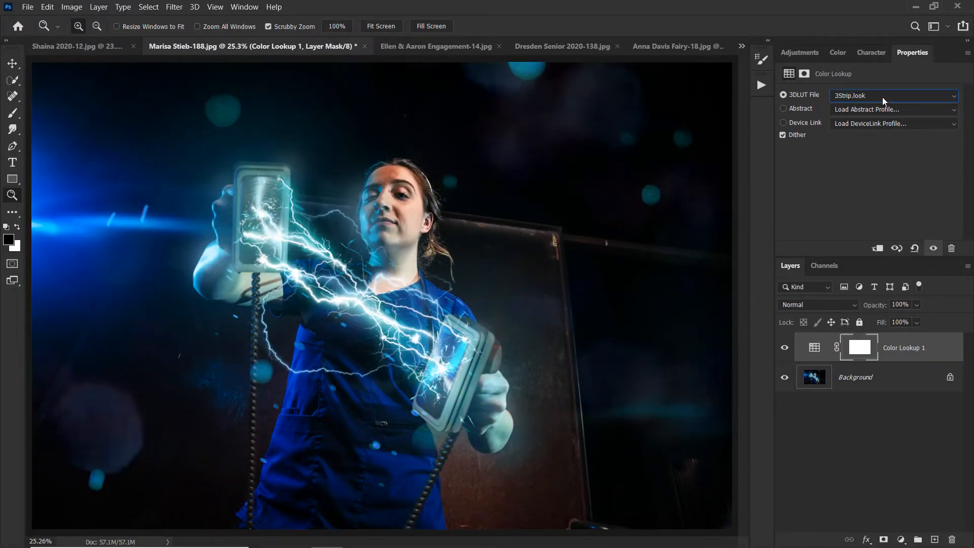
pyautogui.press('Down')
pyautogui.press('Down')
pyautogui.press('Down')
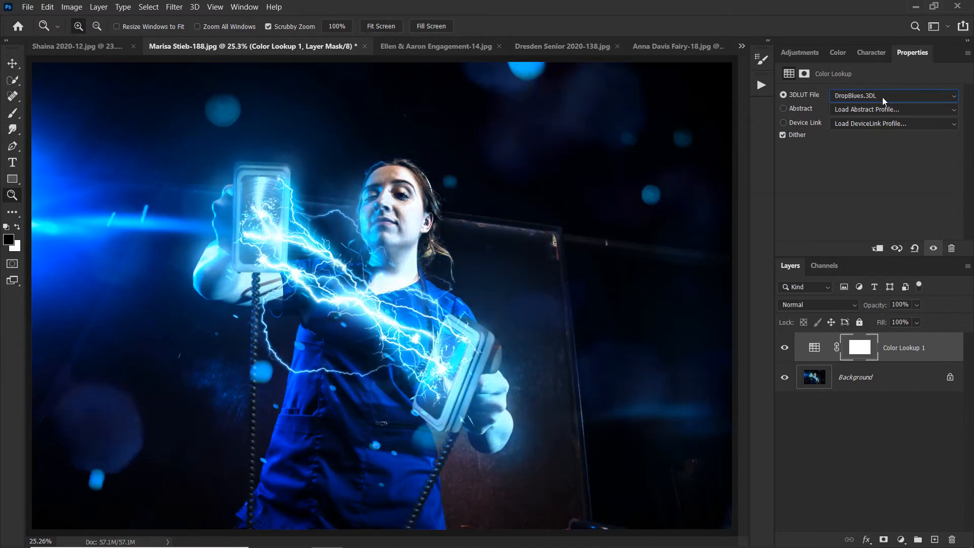
pyautogui.press('Down')
pyautogui.press('Down')
pyautogui.press('Down')
pyautogui.press('Down')
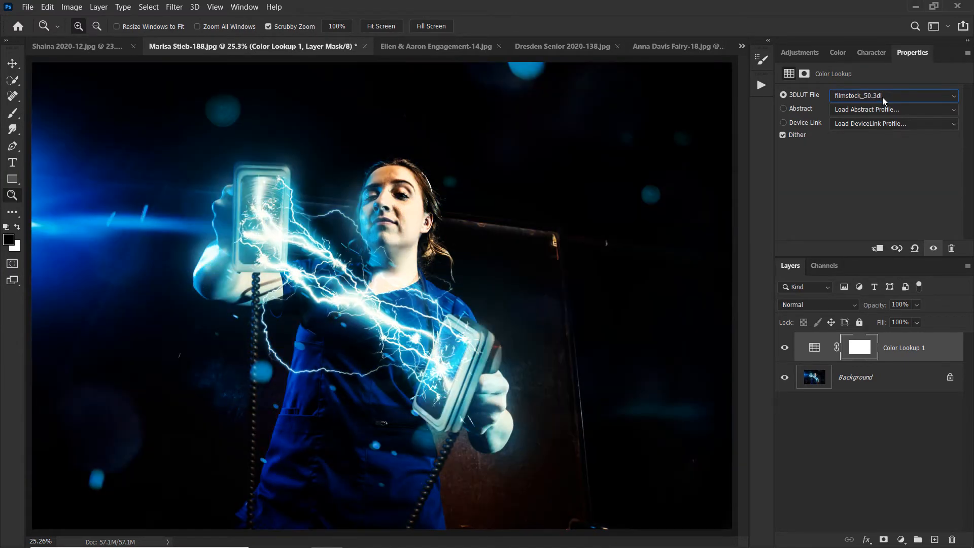
pyautogui.press('Down')
pyautogui.press('Down')
pyautogui.press('Down')
pyautogui.press('Down')
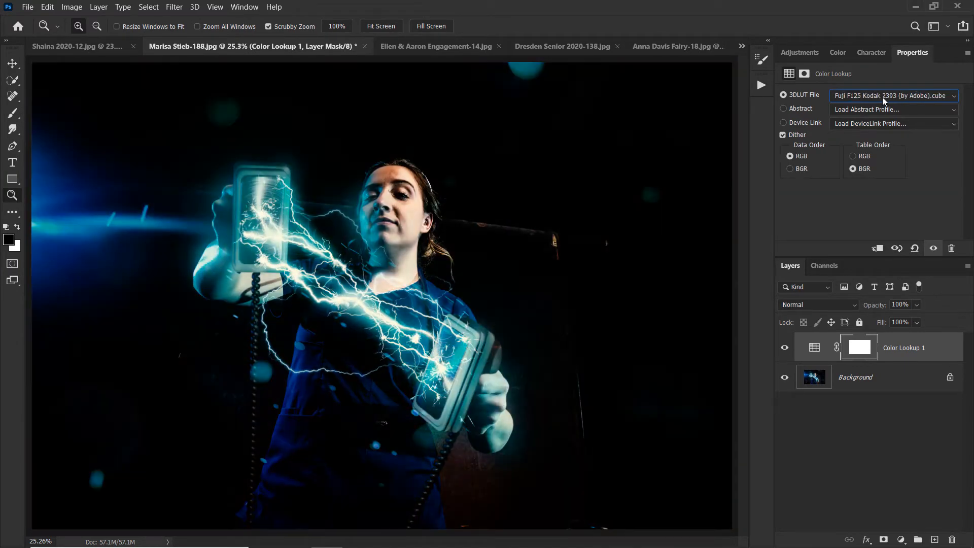
pyautogui.press('Down')
pyautogui.press('Down')
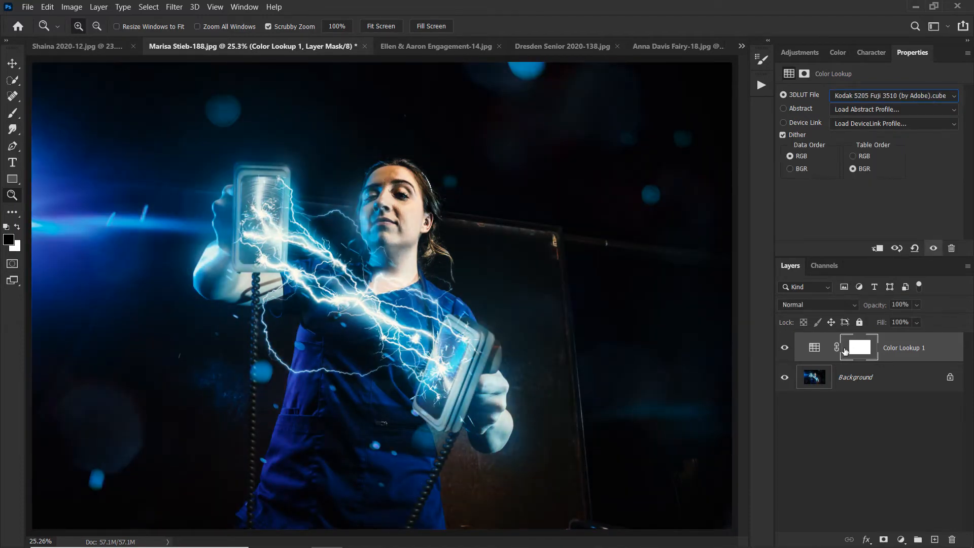
# Step: Set the Color Lookup layer's 3D LUT to Shazim Creations (2).cube
pyautogui.click(872, 95)
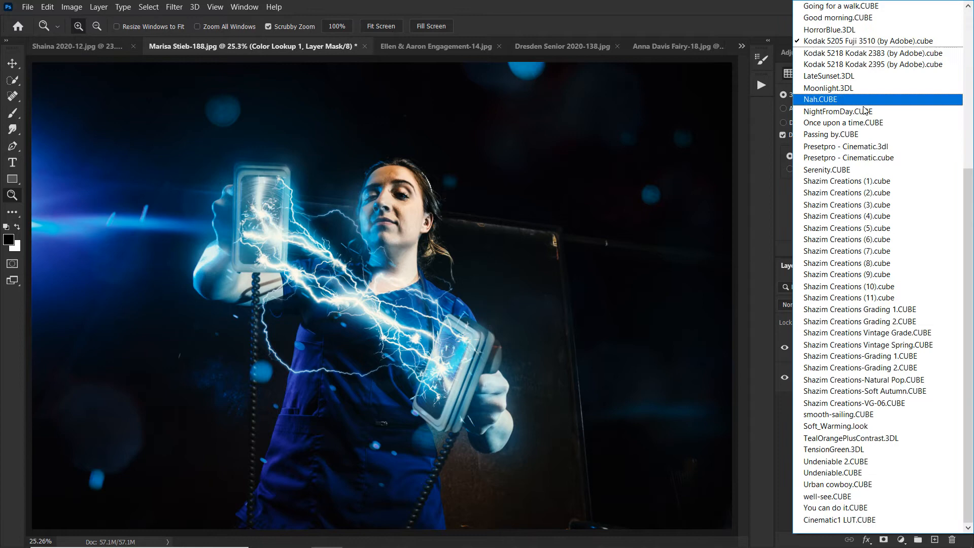
pyautogui.click(848, 197)
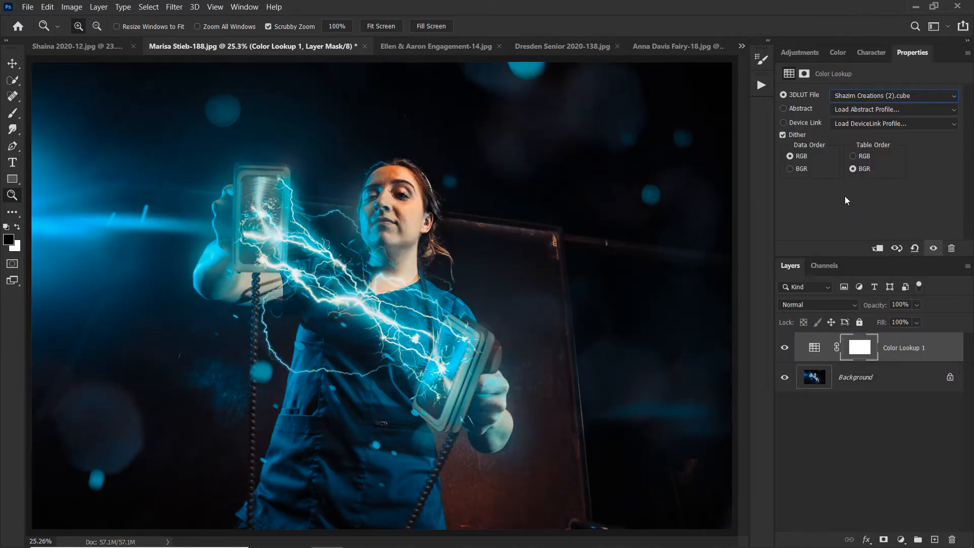
pyautogui.click(819, 351)
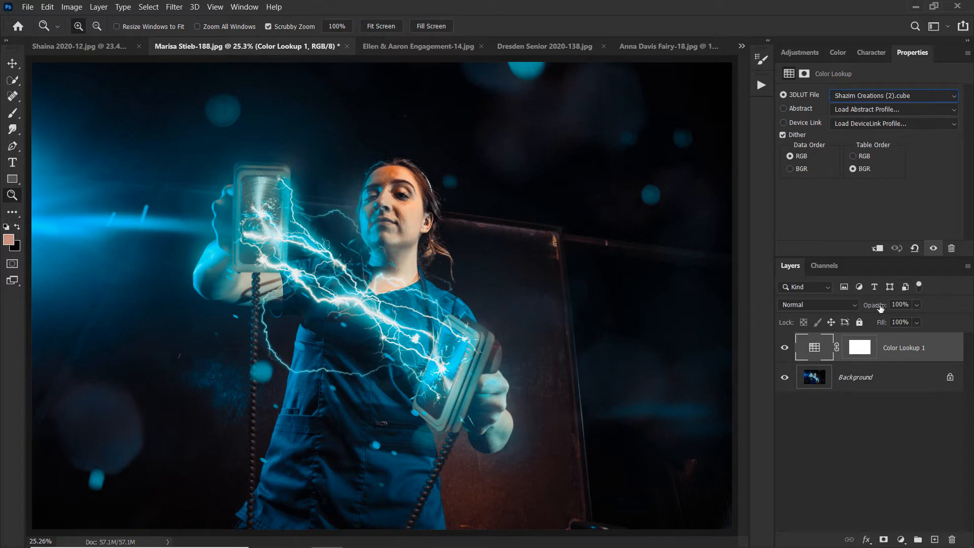
# Step: Paint black on the Color Lookup layer's mask over the paddle in the woman's raised hand, using a 1600 px soft brush
pyautogui.click(862, 349)
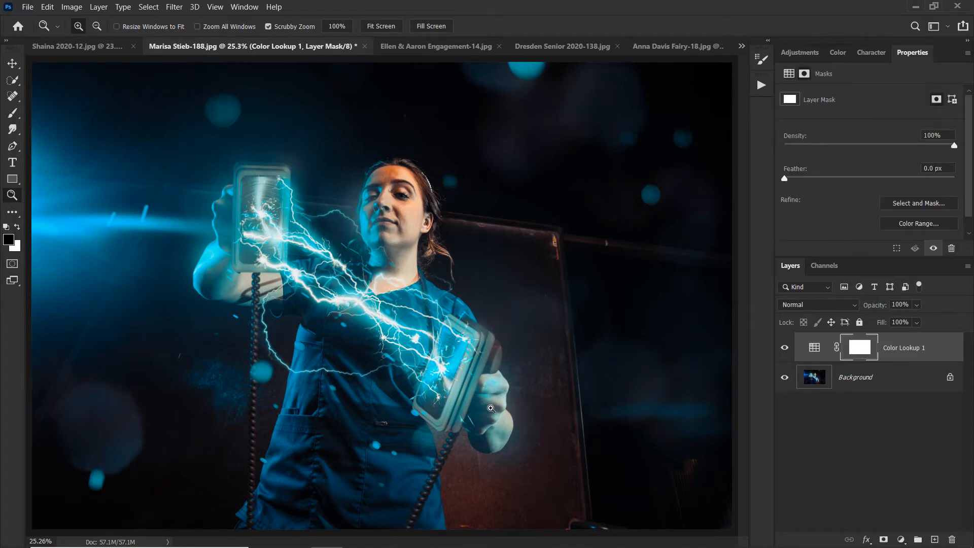
pyautogui.moveTo(396, 362); pyautogui.dragTo(447, 328)
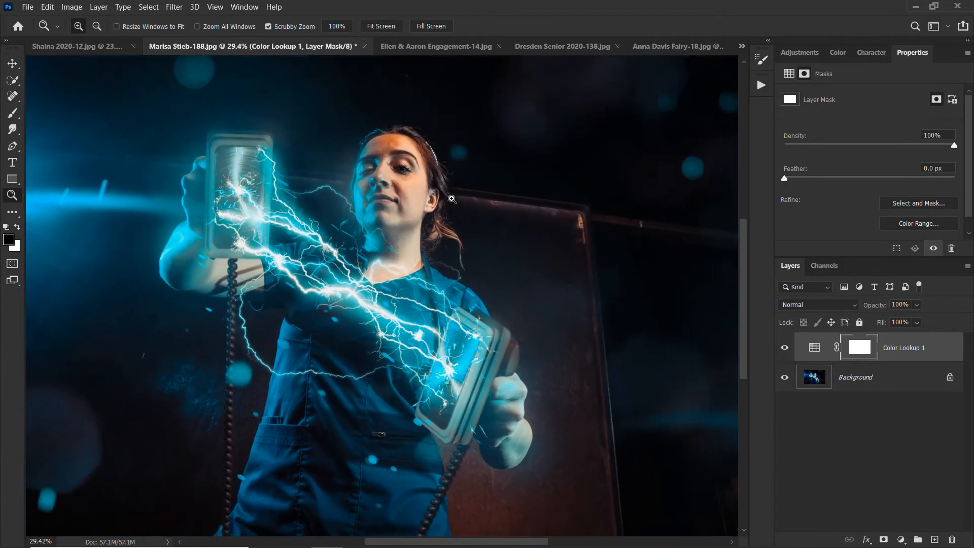
pyautogui.moveTo(399, 205); pyautogui.dragTo(408, 200)
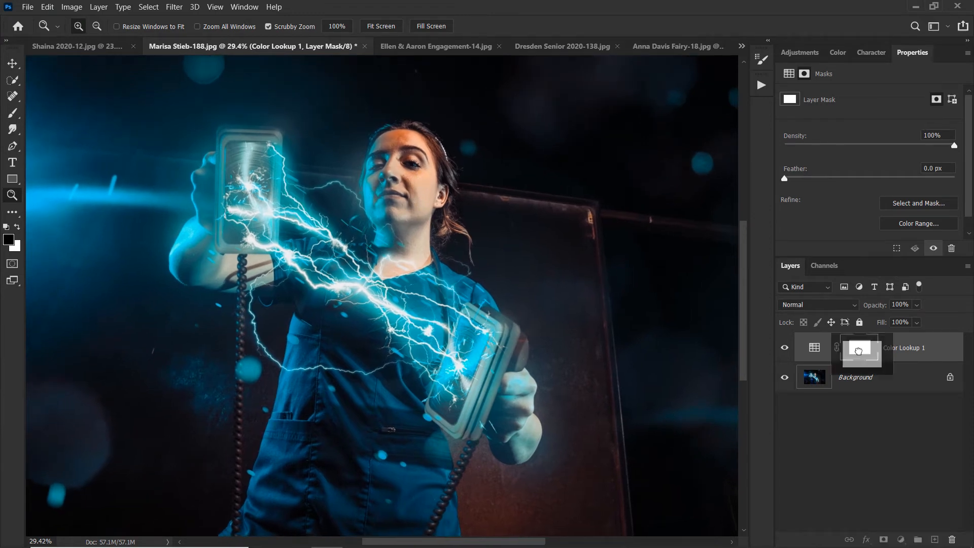
pyautogui.press('b')
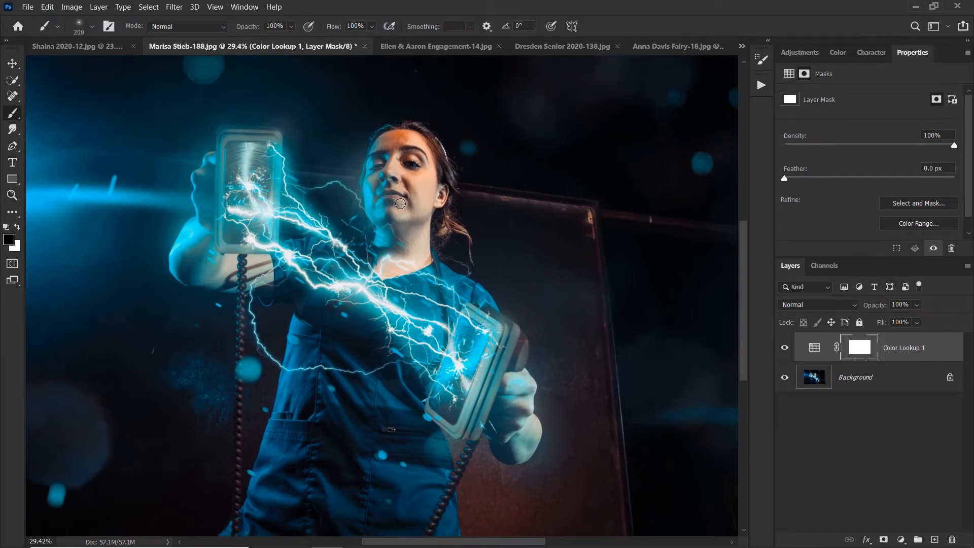
pyautogui.press(']')
pyautogui.press(']')
pyautogui.press(']')
pyautogui.press(']')
pyautogui.press(']')
pyautogui.press(']')
pyautogui.press(']')
pyautogui.press(']')
pyautogui.press(']')
pyautogui.press(']')
pyautogui.press(']')
pyautogui.press(']')
pyautogui.press(']')
pyautogui.press(']')
pyautogui.press(']')
pyautogui.click(247, 189)
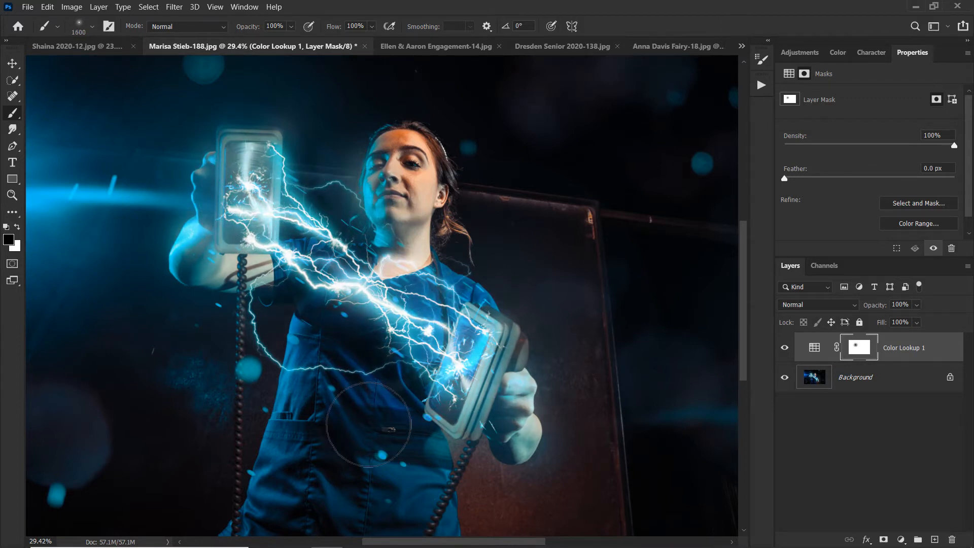
# Step: Mask the color effect off the woman's scrubs, lower paddle and lightning with black, reducing the brush to 1300 and 900 px
pyautogui.moveTo(368, 425)
pyautogui.mouseDown()
pyautogui.moveTo(298, 508)
pyautogui.moveTo(354, 469)
pyautogui.mouseUp()
pyautogui.press('[')
pyautogui.press('[')
pyautogui.press('[')
pyautogui.moveTo(413, 500); pyautogui.dragTo(396, 454)
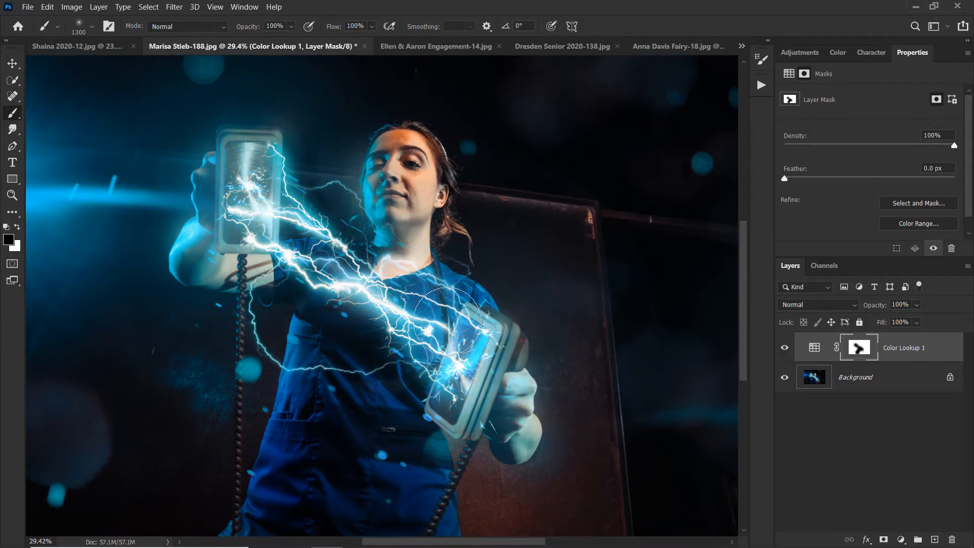
pyautogui.moveTo(448, 322); pyautogui.dragTo(324, 310)
pyautogui.press('[')
pyautogui.press('[')
pyautogui.press('[')
pyautogui.press('[')
pyautogui.moveTo(297, 267); pyautogui.dragTo(291, 266)
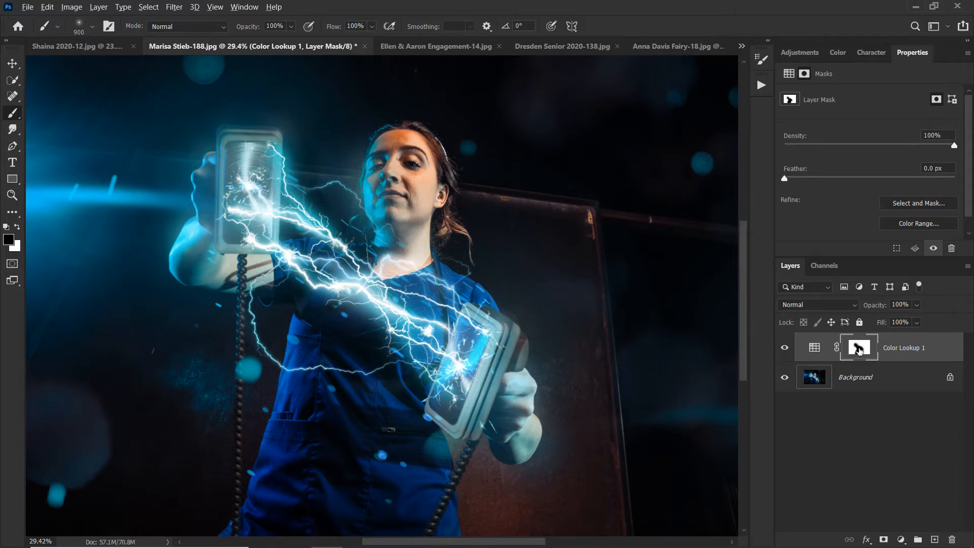
# Step: Inspect the Color Lookup layer's mask on its own, return to the normal image view, and select the Background layer
pyautogui.keyDown('alt'); pyautogui.click(859, 349); pyautogui.keyUp('alt')
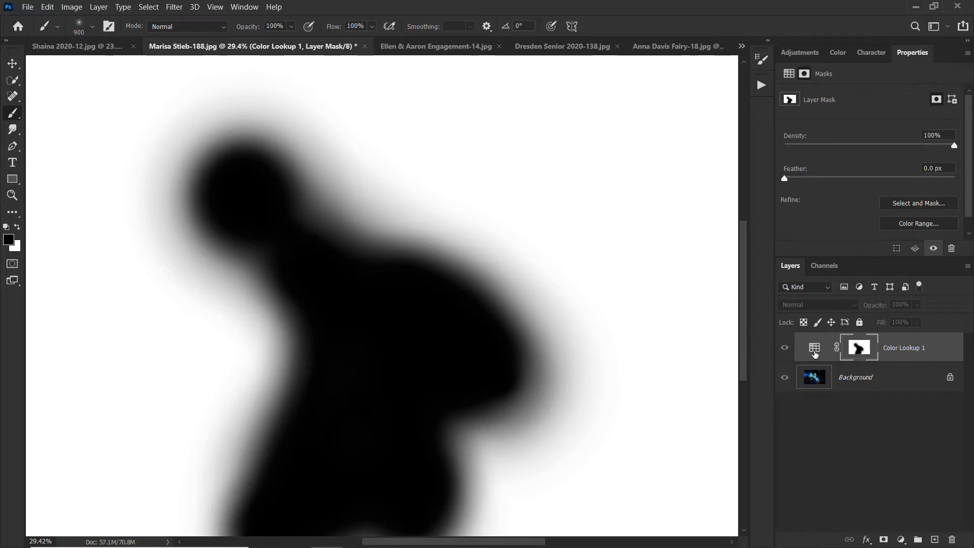
pyautogui.click(814, 350)
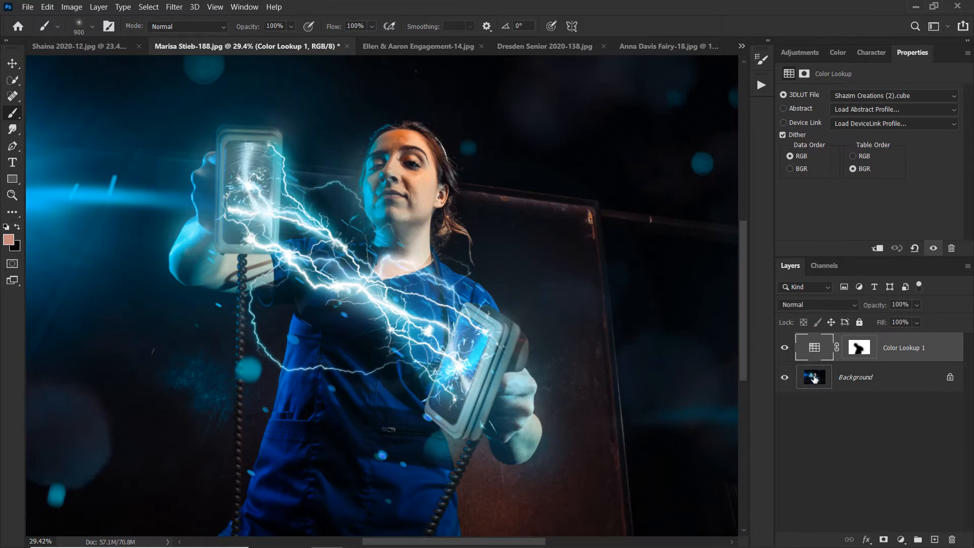
pyautogui.click(813, 378)
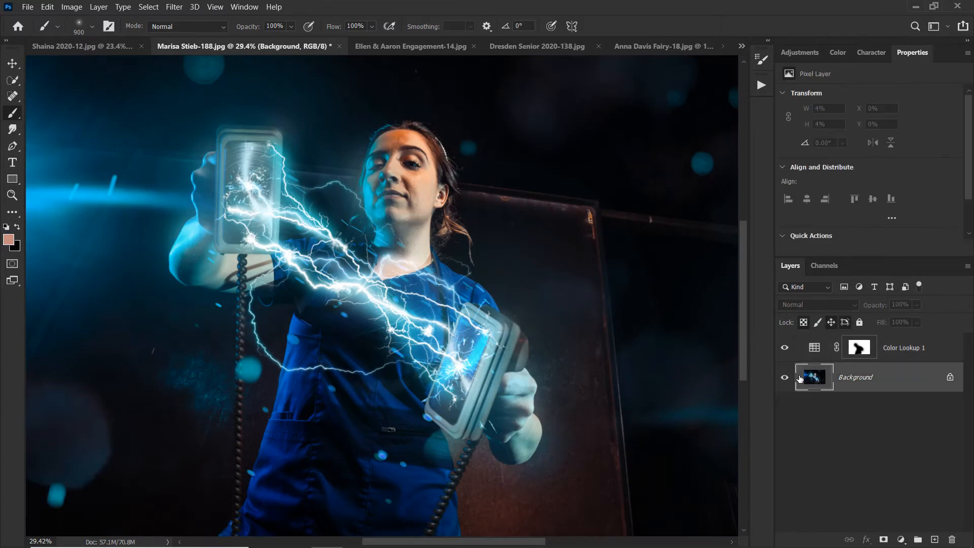
# Step: Compare the paddles photo with and without the masked Color Lookup layer by toggling that layer's visibility
pyautogui.click(785, 349)
pyautogui.click(785, 349)
pyautogui.click(785, 349)
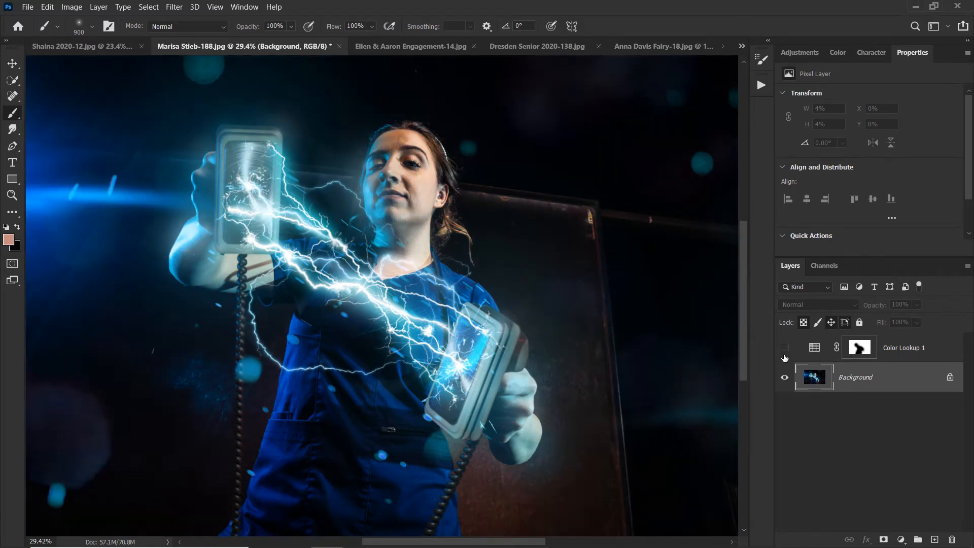
pyautogui.click(785, 350)
pyautogui.click(785, 350)
pyautogui.click(785, 350)
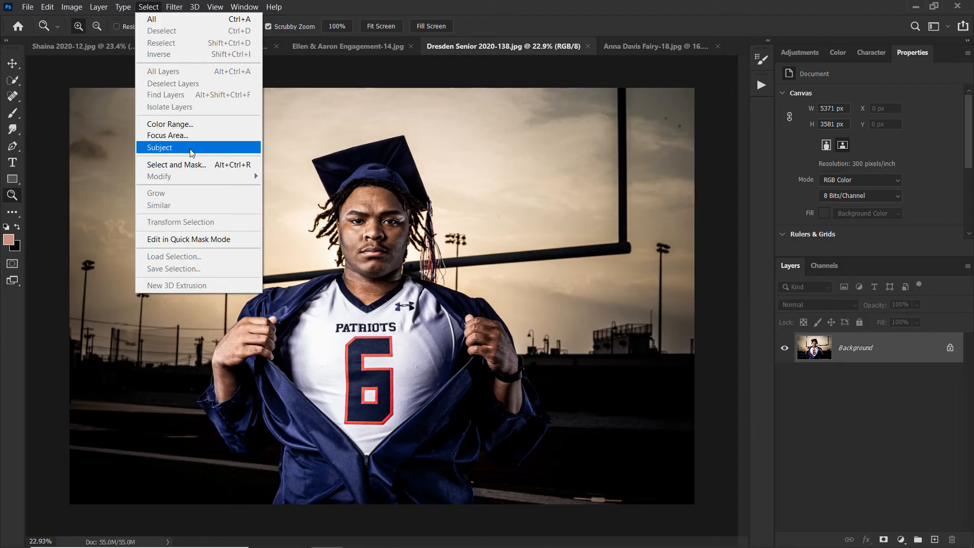
# Step: Select the graduate with Select Subject, add the missed gown sleeve area with Quick Selection, and subtract stray background patches
pyautogui.click(213, 149)
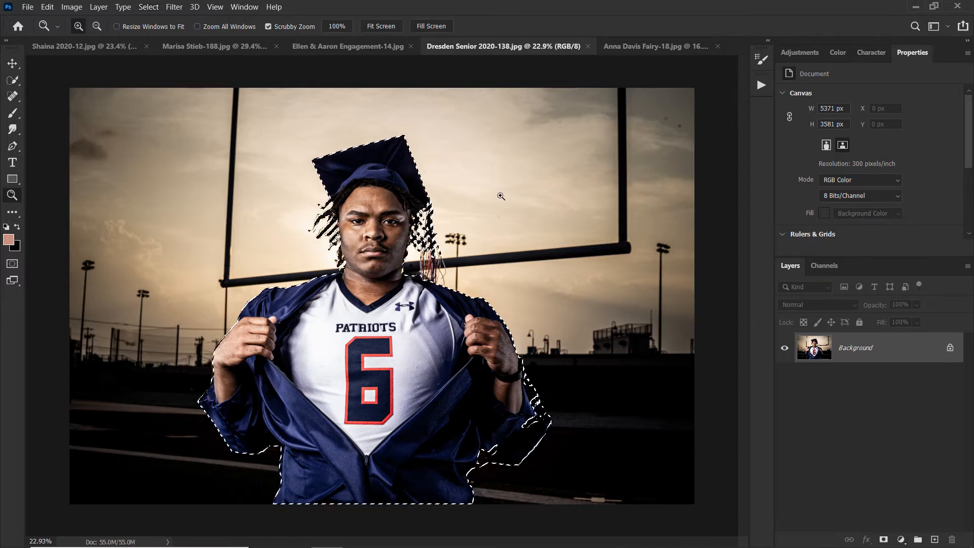
pyautogui.press('w')
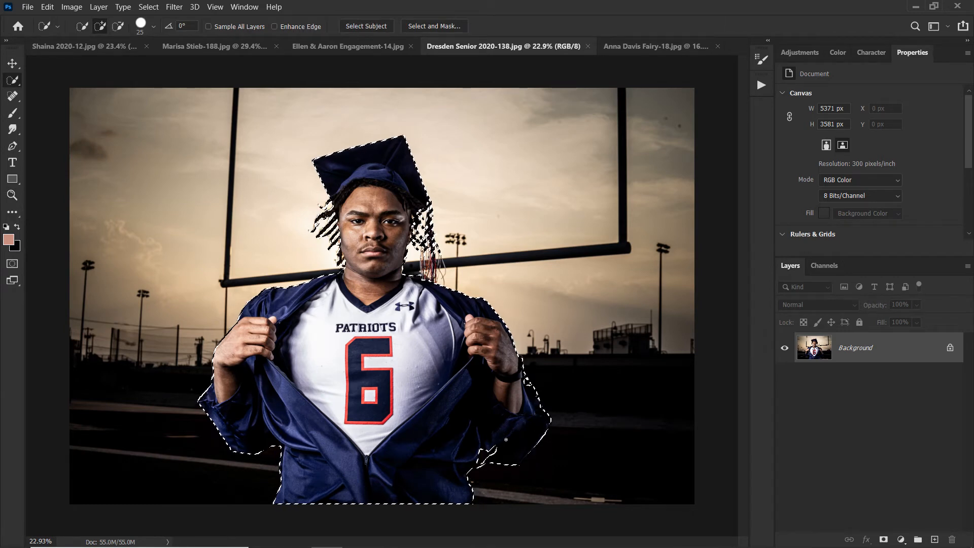
pyautogui.click(505, 440)
pyautogui.moveTo(580, 384)
pyautogui.mouseDown()
pyautogui.moveTo(562, 485)
pyautogui.moveTo(528, 521)
pyautogui.mouseUp()
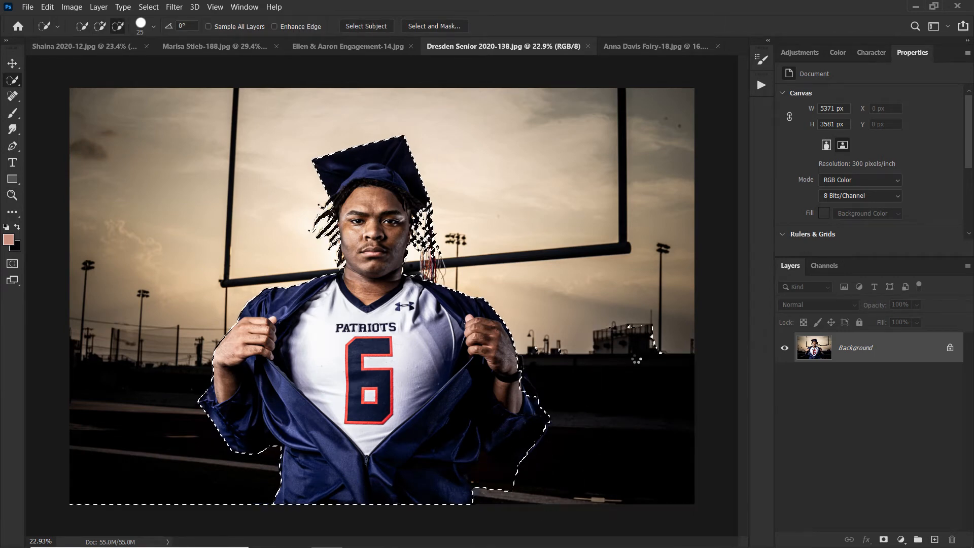
pyautogui.keyDown('alt'); pyautogui.click(637, 357); pyautogui.keyUp('alt')
pyautogui.keyDown('alt'); pyautogui.click(531, 343); pyautogui.keyUp('alt')
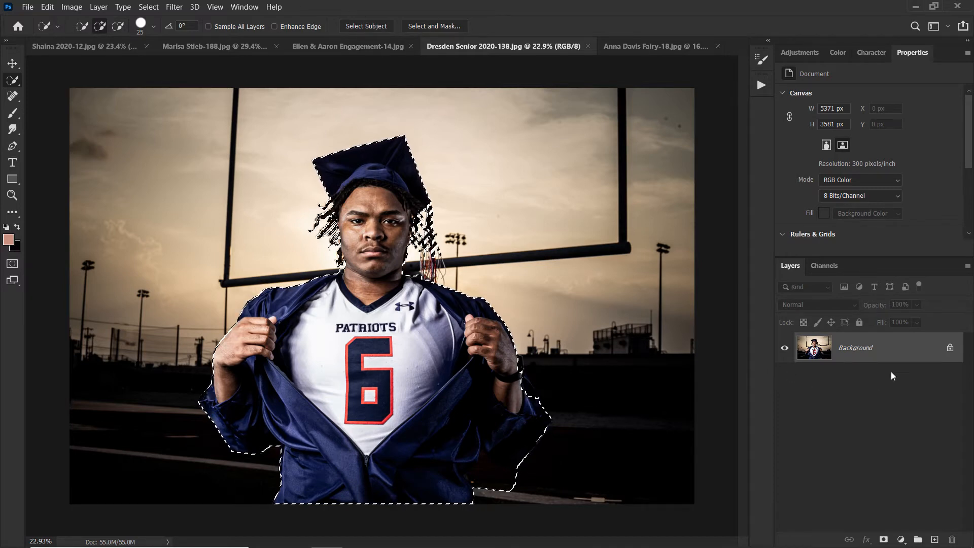
# Step: Duplicate the Background layer as Background copy and add a layer mask to it from the graduate selection
pyautogui.rightClick(886, 349)
pyautogui.click(879, 380)
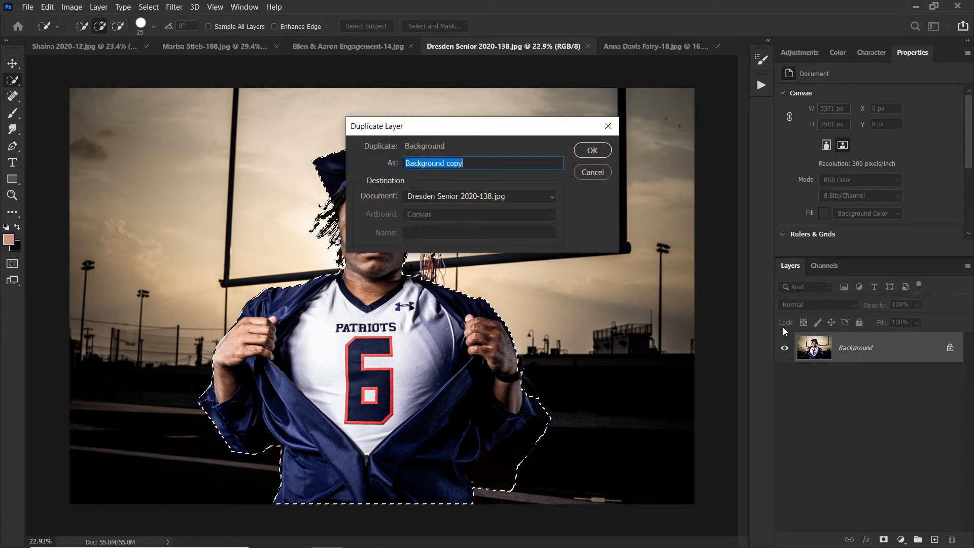
pyautogui.click(599, 172)
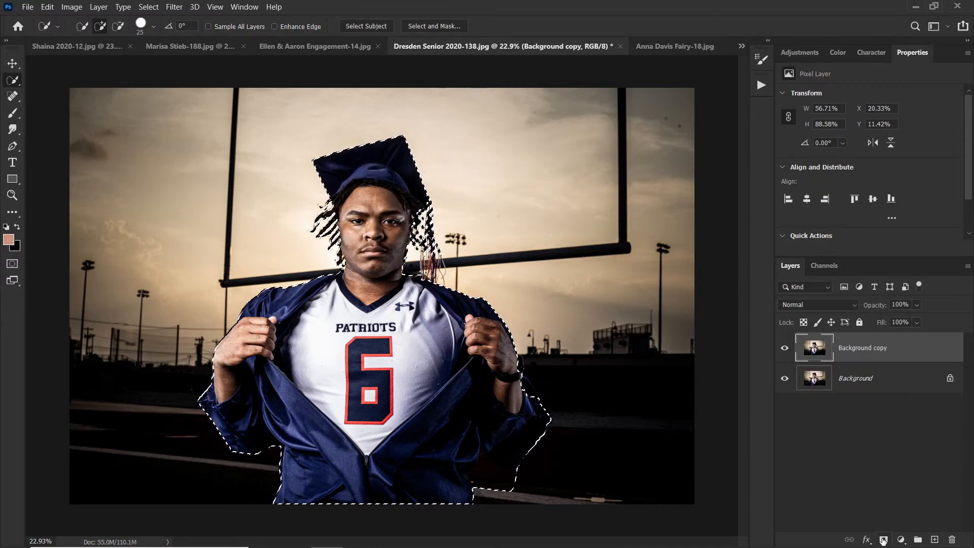
pyautogui.click(884, 539)
# Step: Add a Color Lookup adjustment layer directly above the Background layer, beneath the masked copy
pyautogui.click(811, 381)
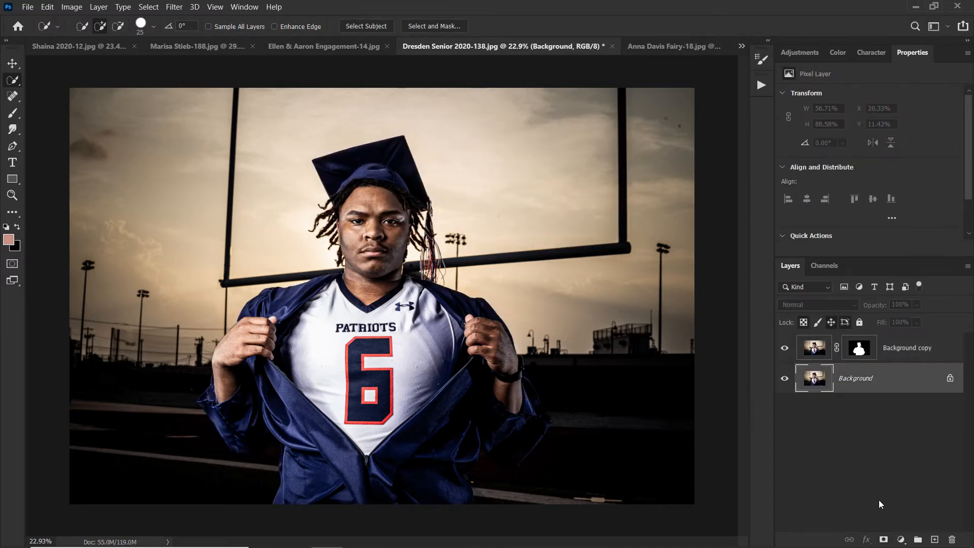
pyautogui.click(900, 541)
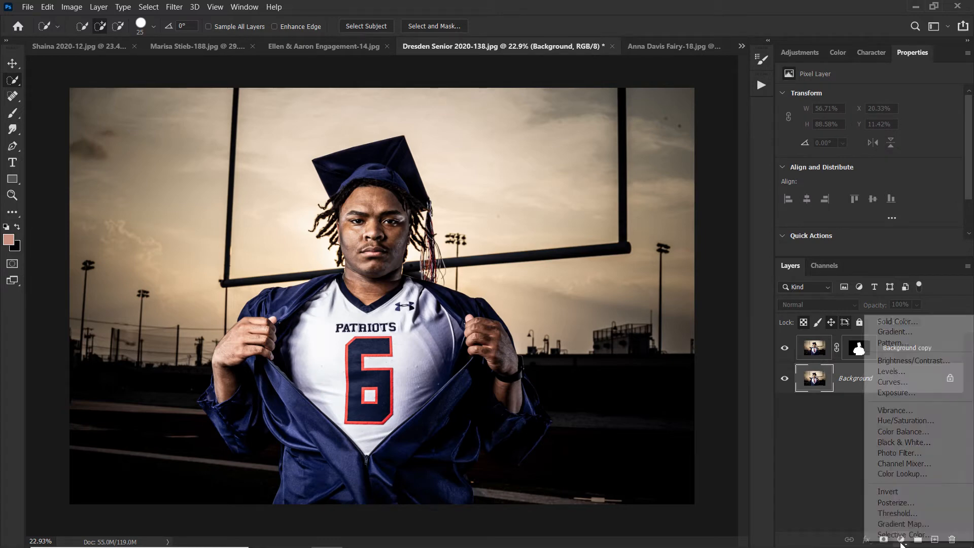
pyautogui.click(902, 474)
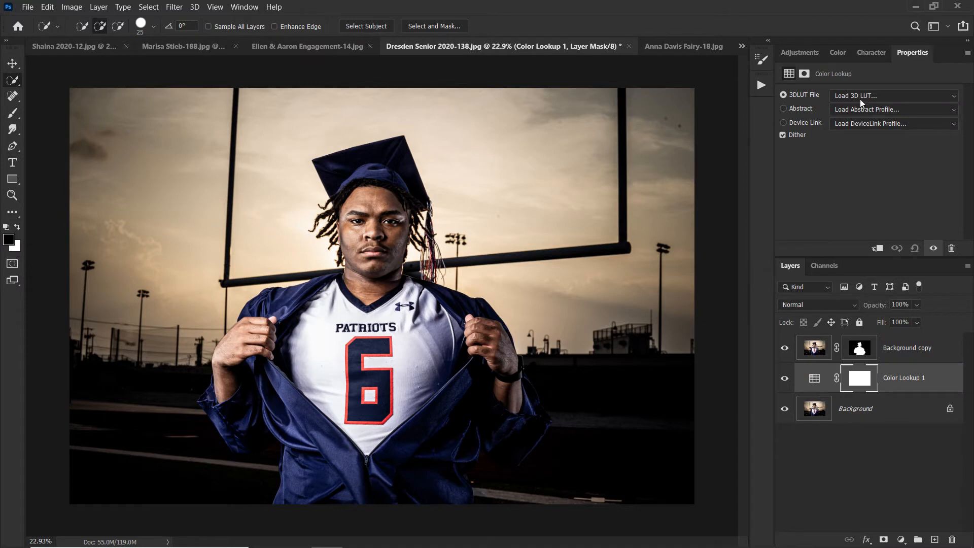
# Step: Apply the Fuji ETERNA 250D Fuji 3510 LUT to the Color Lookup layer beneath the masked graduate copy
pyautogui.click(893, 96)
pyautogui.click(849, 153)
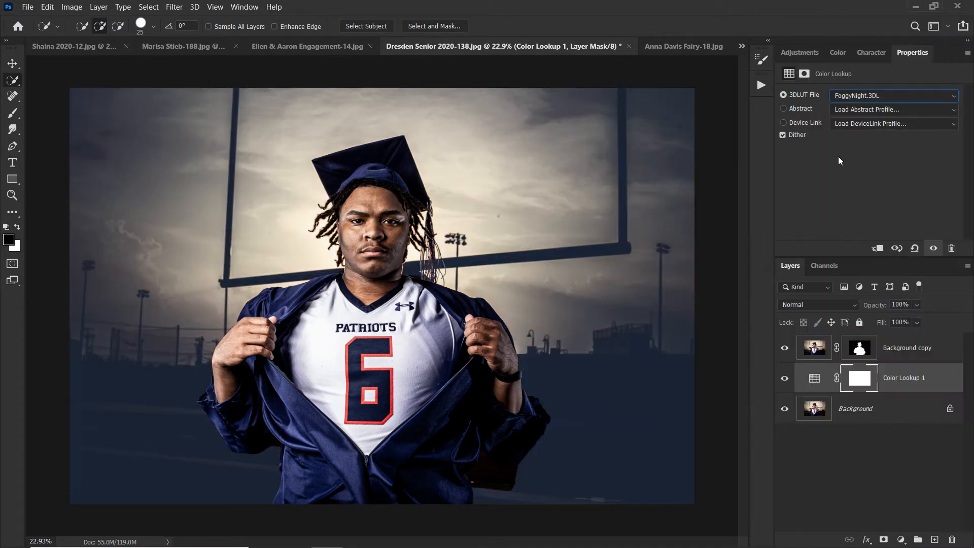
pyautogui.press('Down')
pyautogui.press('Down')
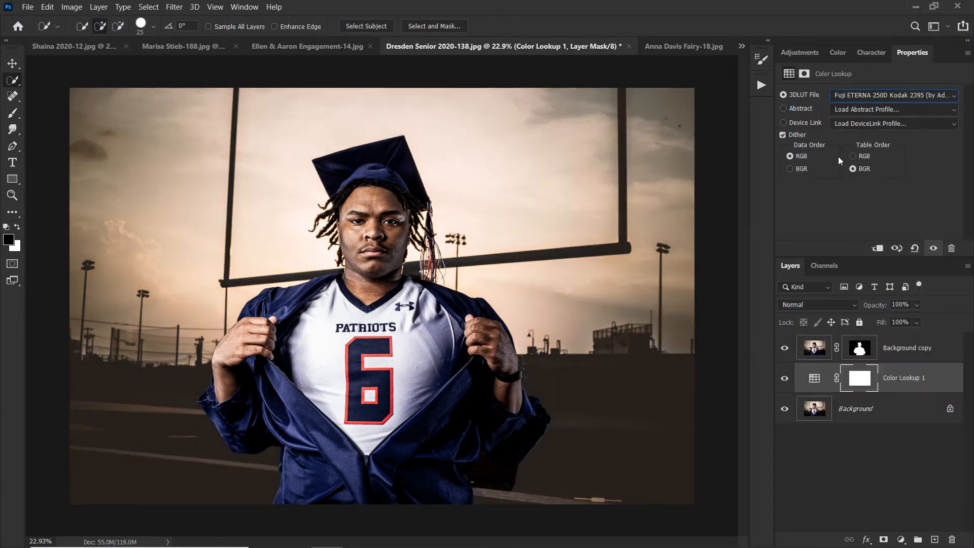
pyautogui.press('Up')
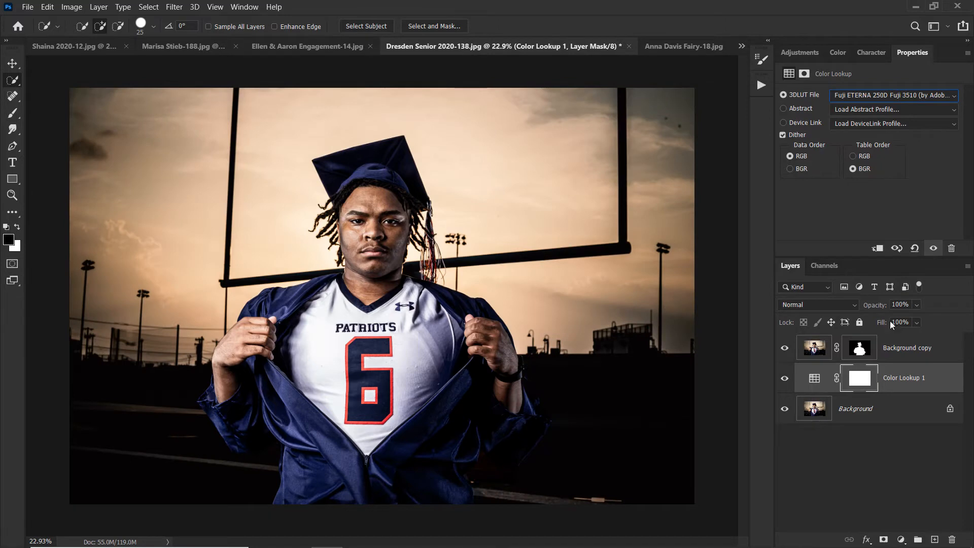
# Step: Add a second Color Lookup adjustment layer above Background copy and clip it to that layer
pyautogui.click(817, 349)
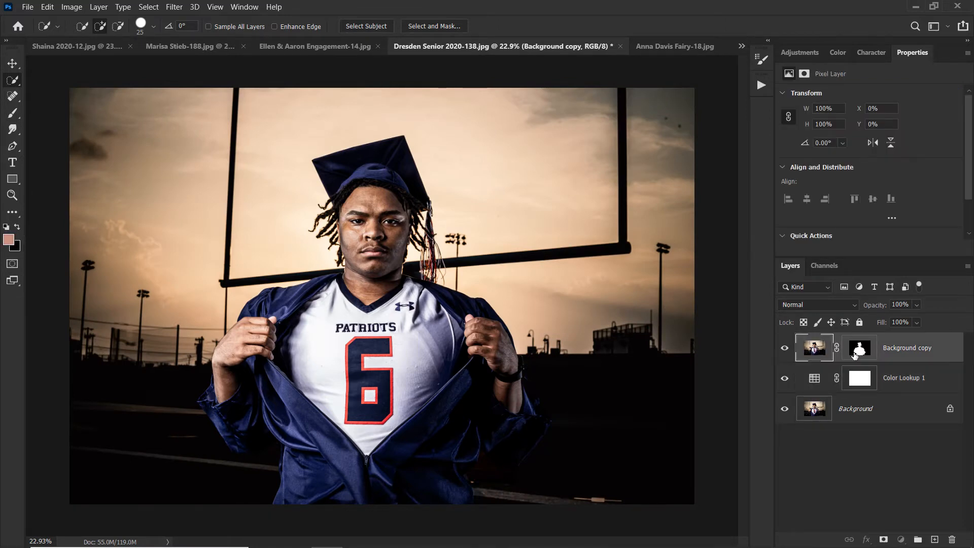
pyautogui.click(901, 540)
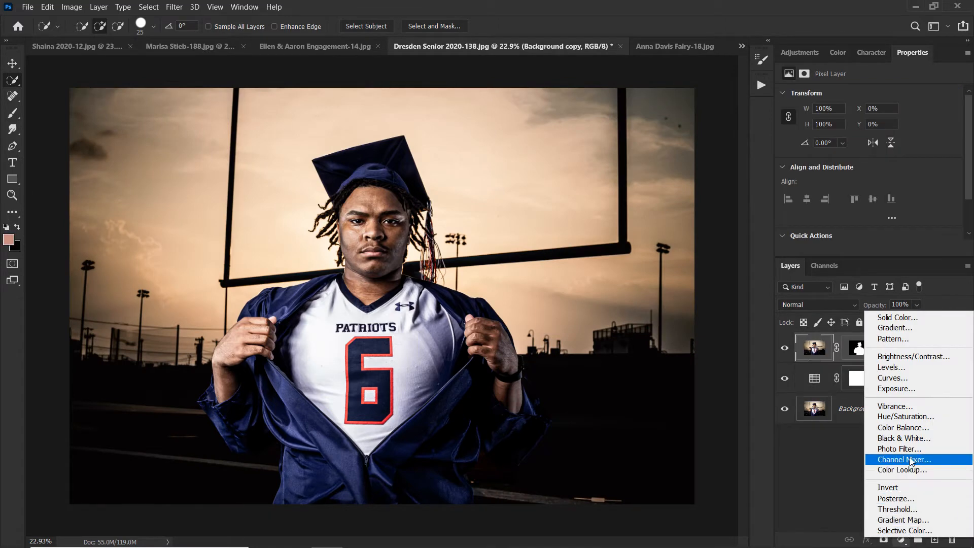
pyautogui.click(902, 470)
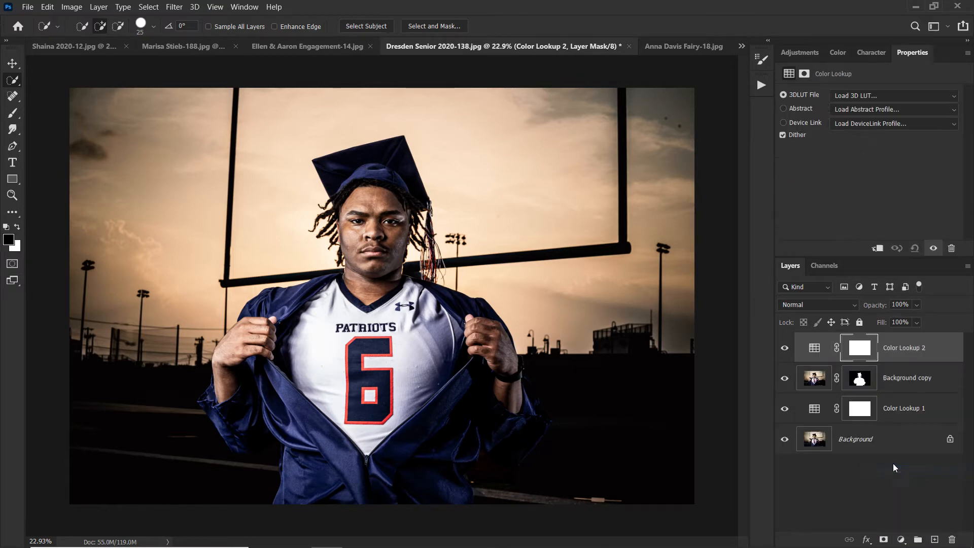
pyautogui.click(878, 250)
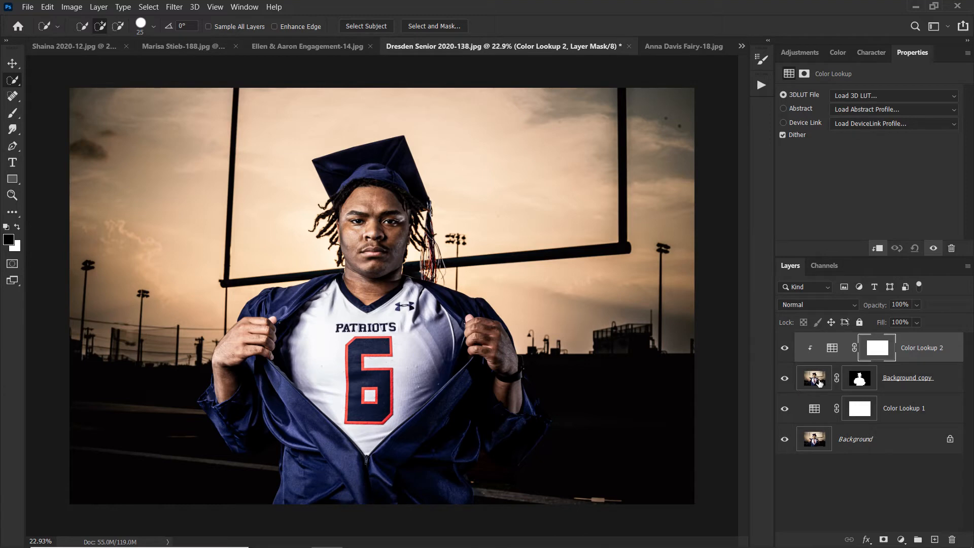
# Step: Try successive 3D LUTs on the clipped Color Lookup layer, starting from LateSunset.3DL, and settle on Shazim Creations (9).cube
pyautogui.click(825, 354)
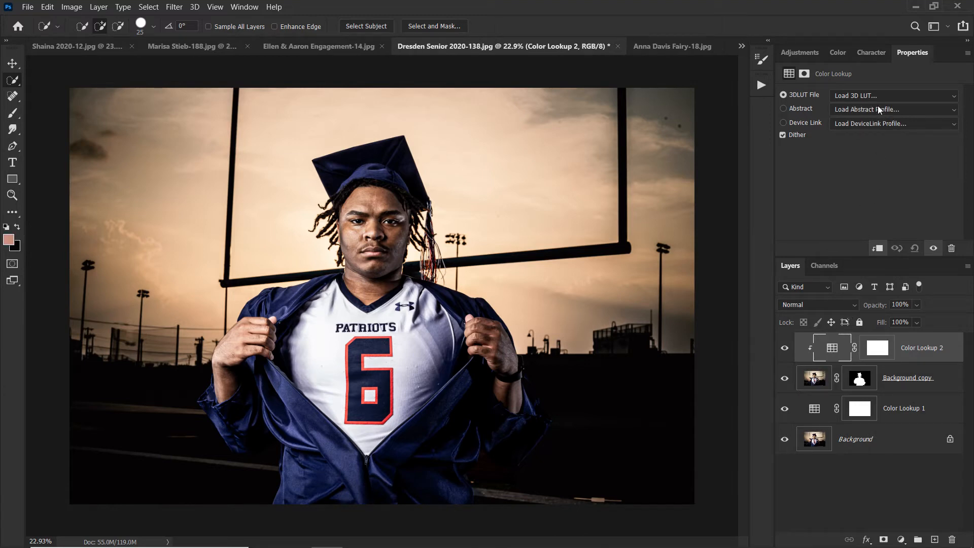
pyautogui.click(893, 96)
pyautogui.click(835, 309)
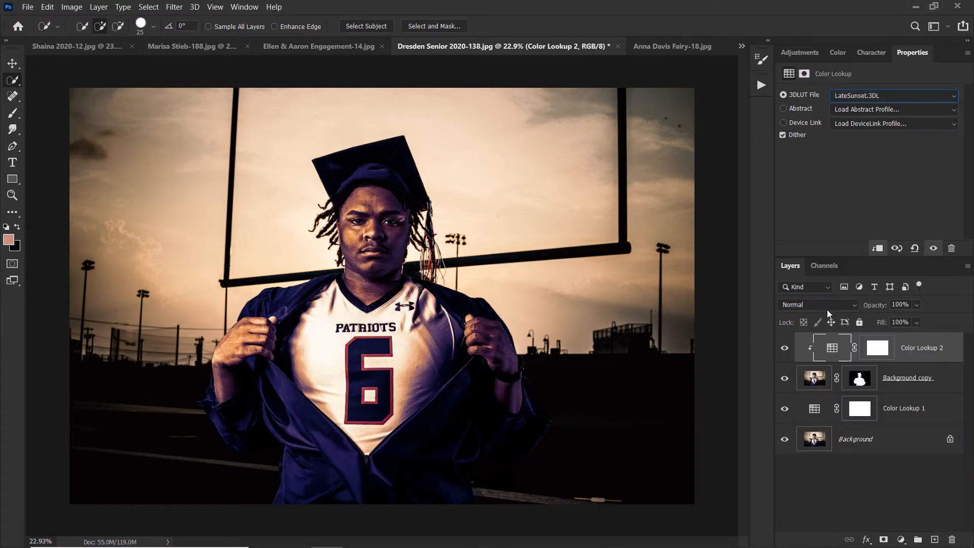
pyautogui.press('Down')
pyautogui.press('Down')
pyautogui.press('Down')
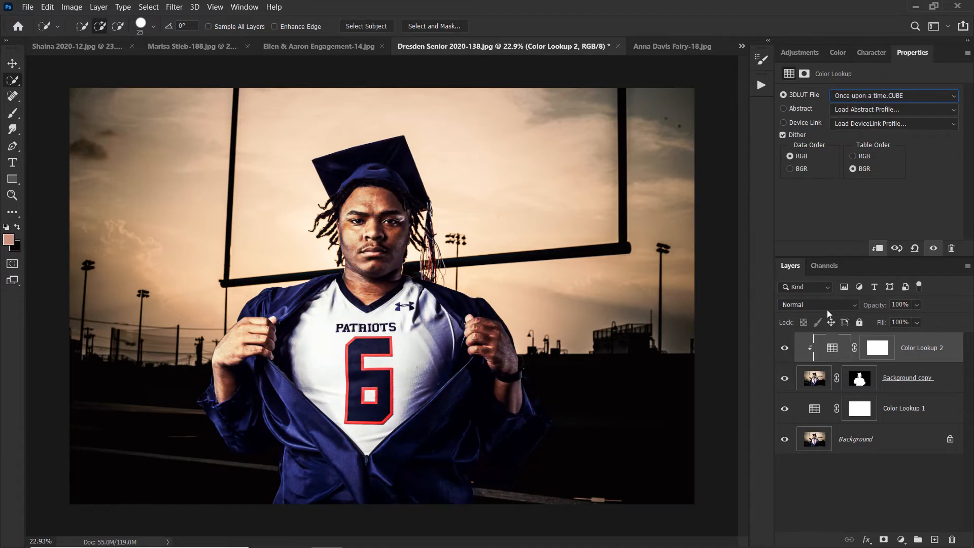
pyautogui.press('Down')
pyautogui.press('Down')
pyautogui.press('Down')
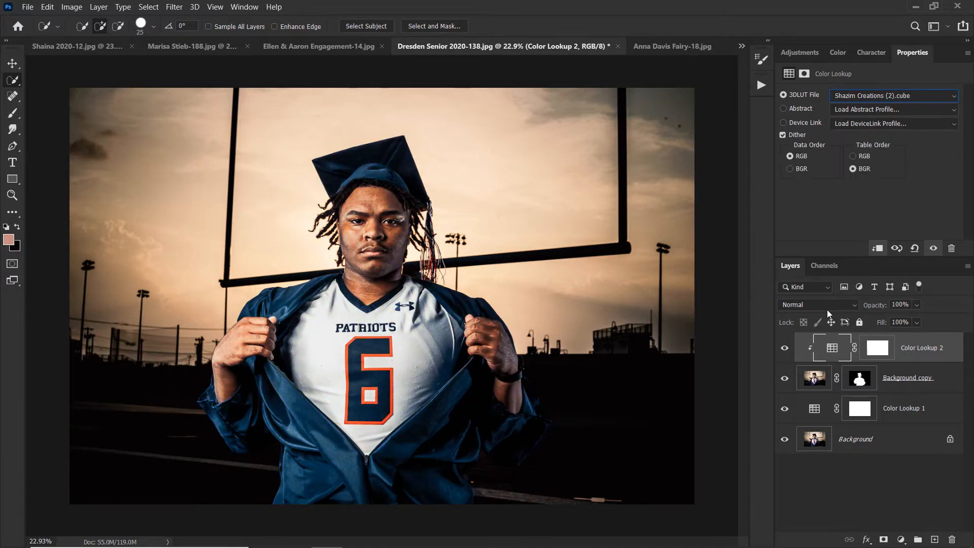
pyautogui.press('Down')
pyautogui.press('Down')
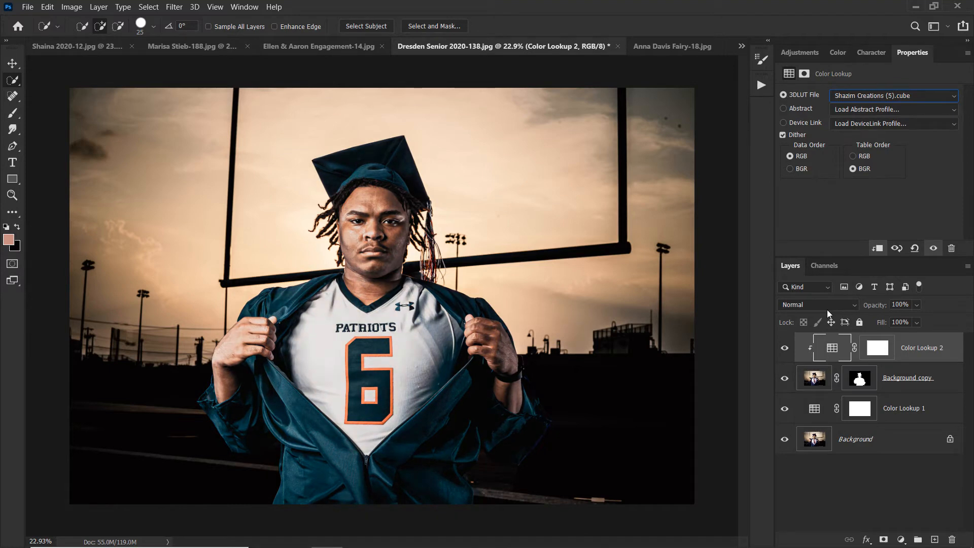
pyautogui.press('Down')
pyautogui.press('Down')
pyautogui.press('Down')
pyautogui.press('Down')
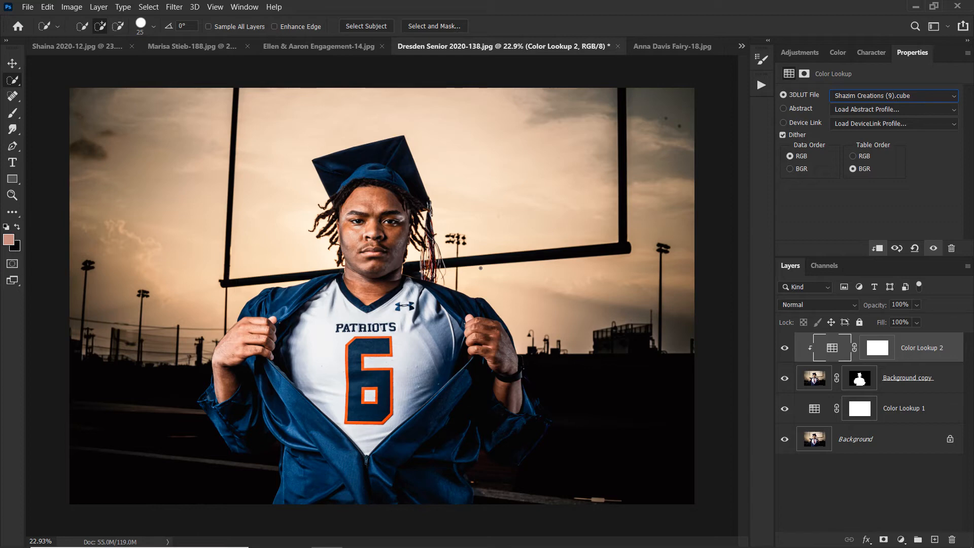
pyautogui.press('Down')
pyautogui.click(805, 390)
pyautogui.click(833, 355)
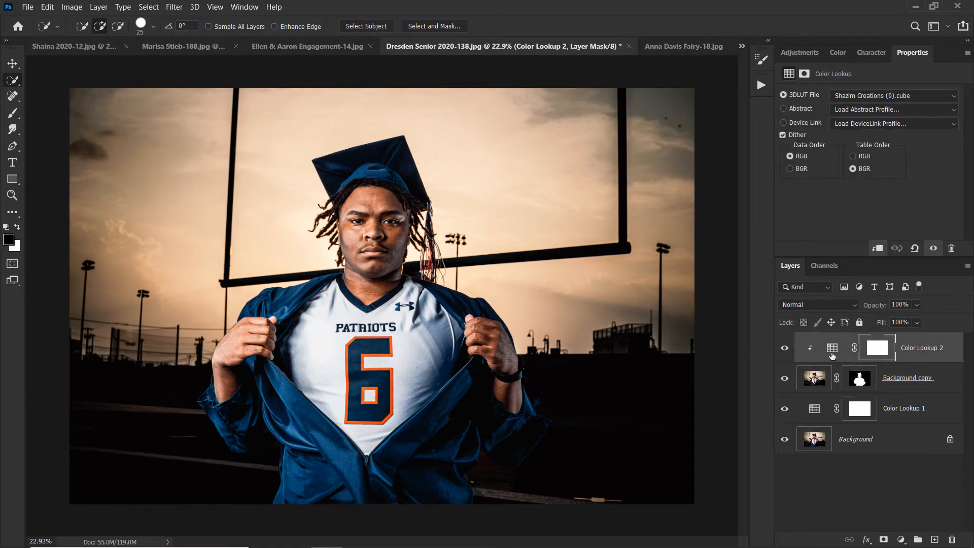
pyautogui.click(834, 352)
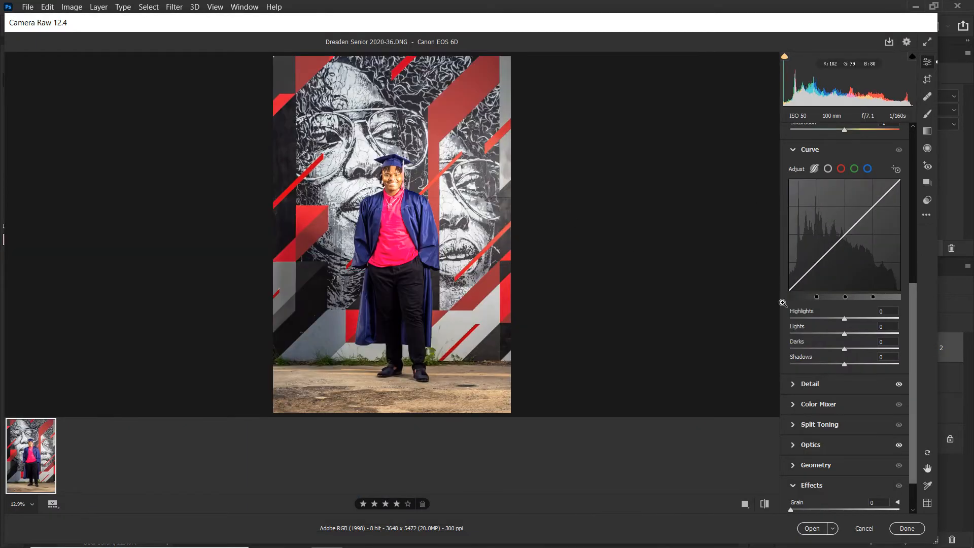
# Step: In Camera Raw, set the mural photo's Temperature to 4700 and Exposure to +0.25, lower the Highlights, and open it in Photoshop
pyautogui.click(915, 192)
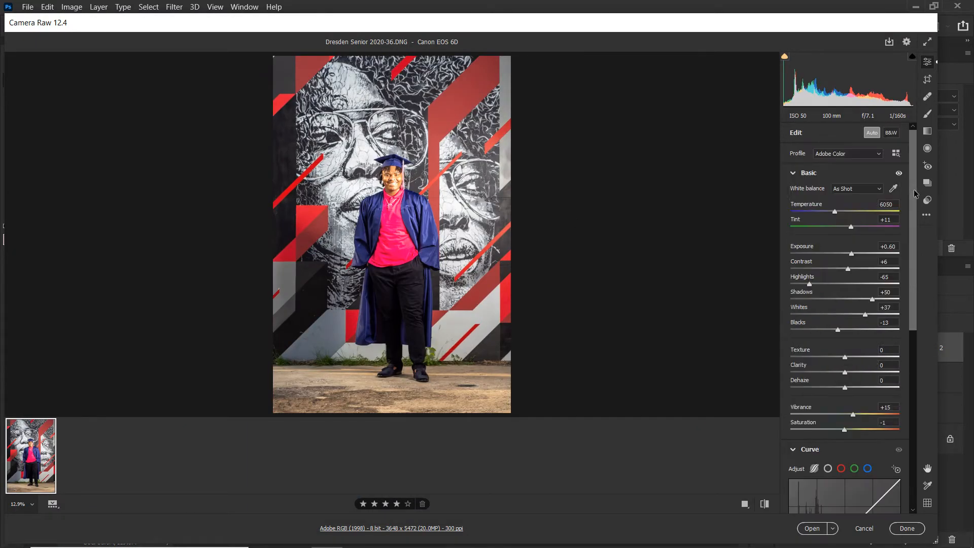
pyautogui.moveTo(834, 212); pyautogui.dragTo(817, 219)
pyautogui.moveTo(850, 254); pyautogui.dragTo(848, 254)
pyautogui.moveTo(809, 284); pyautogui.dragTo(801, 285)
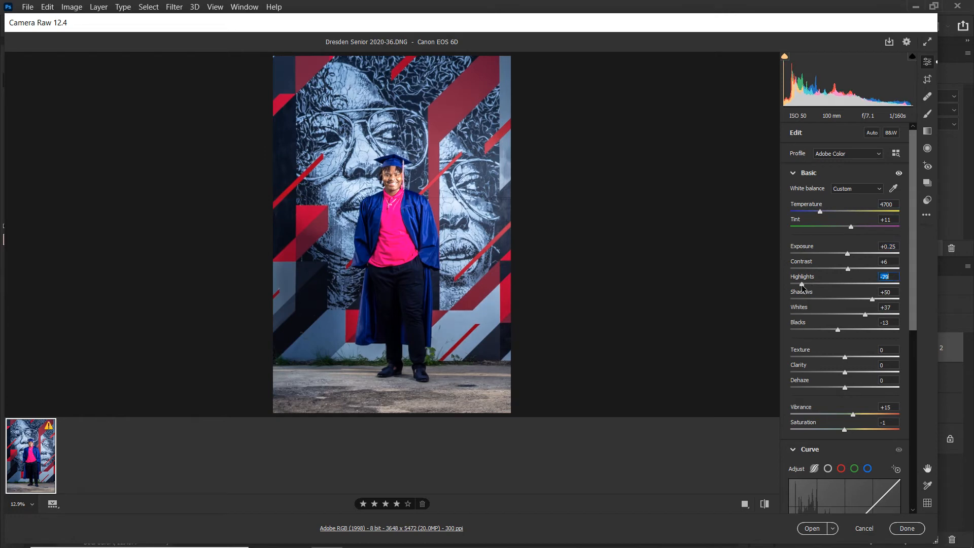
pyautogui.click(811, 529)
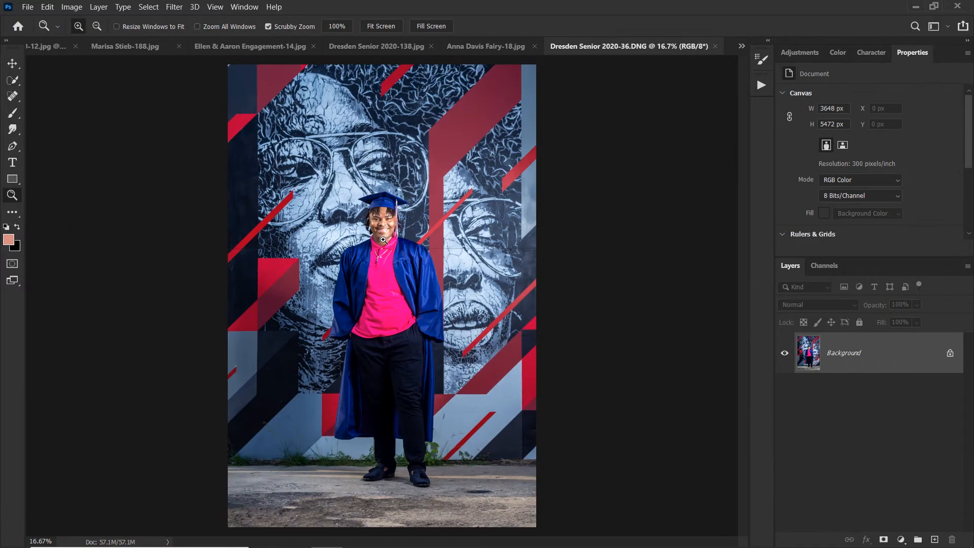
pyautogui.click(902, 539)
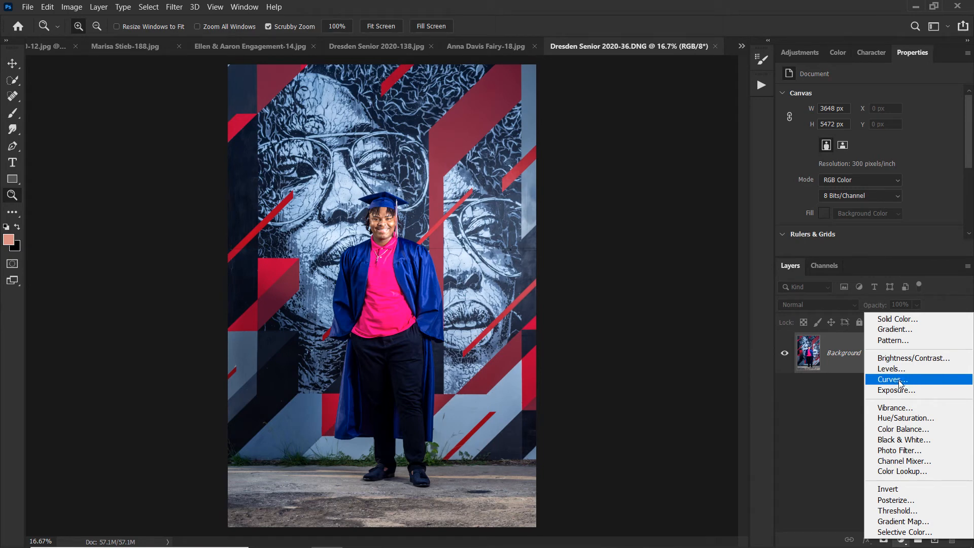
pyautogui.click(836, 367)
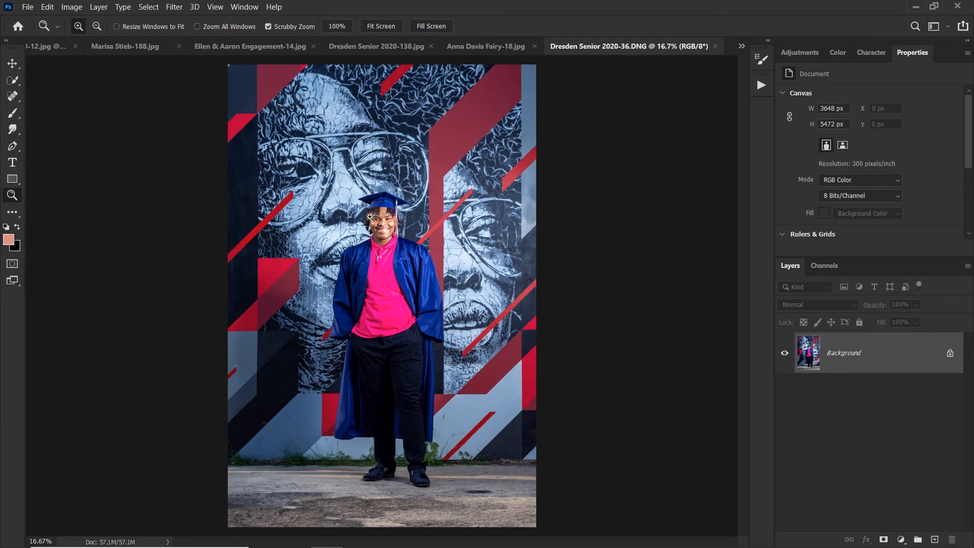
pyautogui.moveTo(481, 115); pyautogui.dragTo(572, 117)
pyautogui.moveTo(489, 141); pyautogui.dragTo(539, 187)
pyautogui.moveTo(474, 231); pyautogui.dragTo(319, 271)
pyautogui.moveTo(454, 294); pyautogui.dragTo(514, 186)
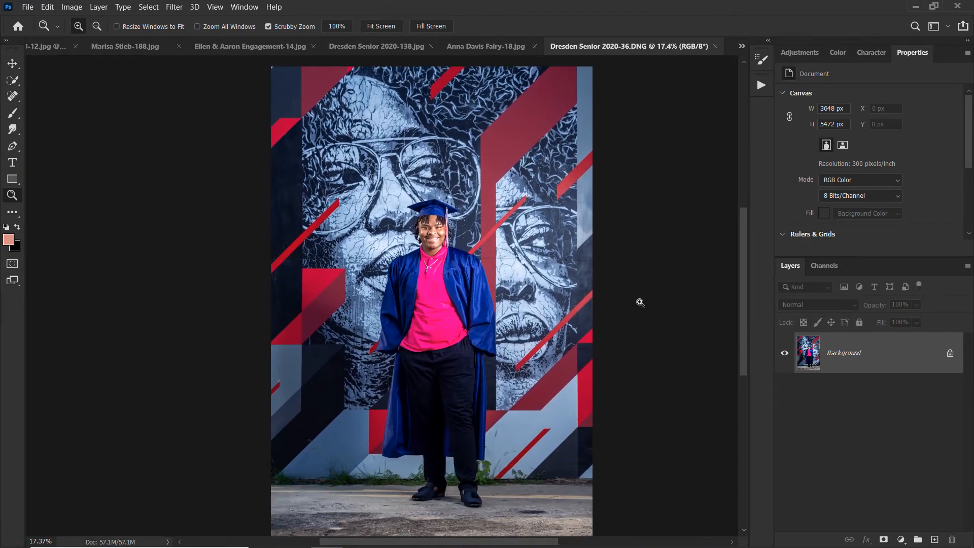
pyautogui.moveTo(410, 280); pyautogui.dragTo(483, 307)
# Step: Add a Curves adjustment layer and shape an S-curve with lifted blacks, mapping input 0 to 33 and input 80 to 82
pyautogui.click(901, 539)
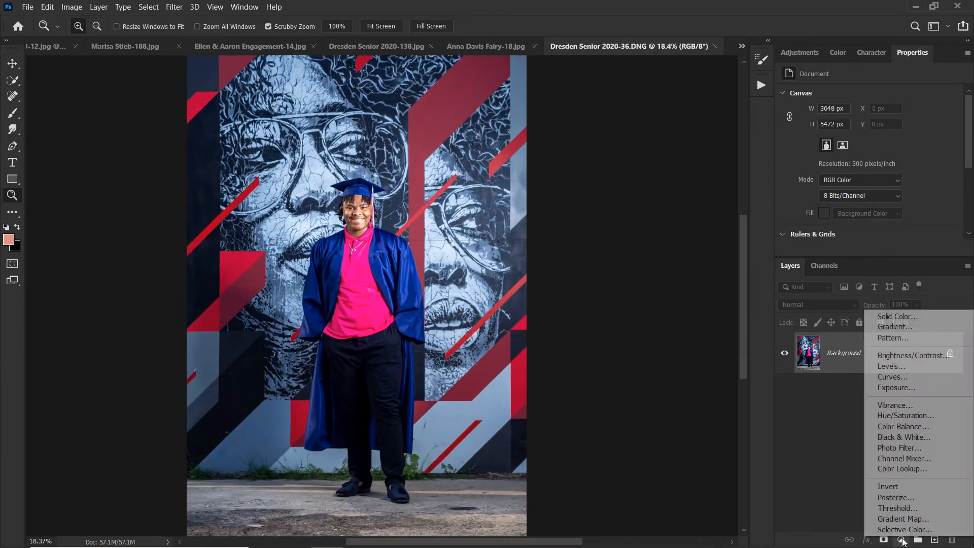
pyautogui.click(915, 376)
pyautogui.moveTo(887, 189); pyautogui.dragTo(892, 174)
pyautogui.moveTo(858, 256); pyautogui.dragTo(858, 323)
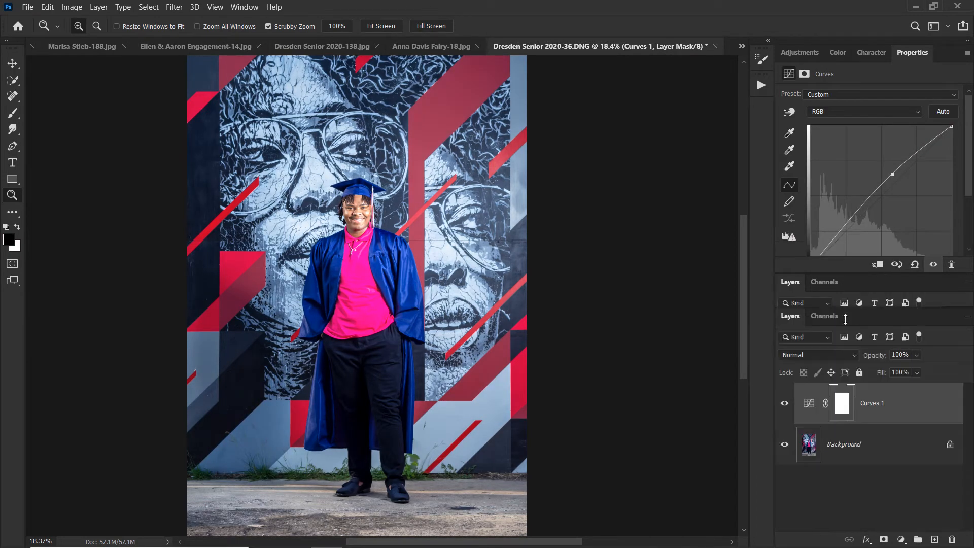
pyautogui.moveTo(893, 174); pyautogui.dragTo(892, 168)
pyautogui.moveTo(865, 197); pyautogui.dragTo(856, 223)
pyautogui.moveTo(811, 267); pyautogui.dragTo(812, 248)
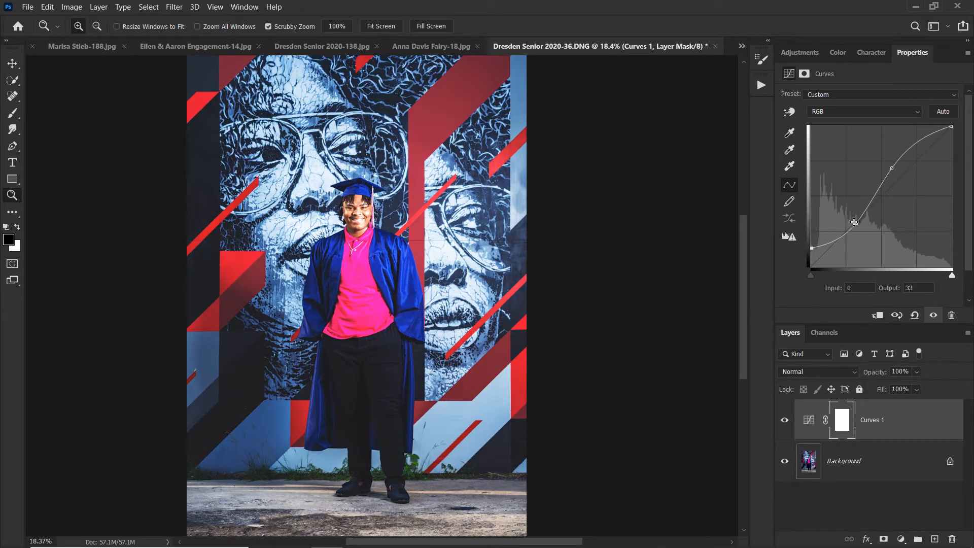
pyautogui.moveTo(854, 221); pyautogui.dragTo(854, 220)
# Step: Add a Color Balance adjustment layer and set its Shadows to +18 on Cyan-Red and -5 on Yellow-Blue
pyautogui.click(901, 538)
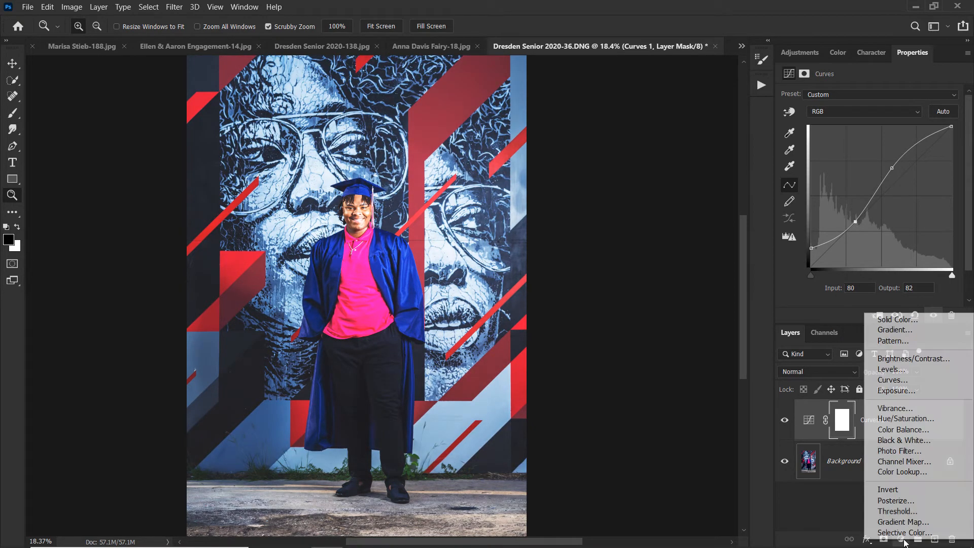
pyautogui.click(902, 429)
pyautogui.moveTo(854, 164); pyautogui.dragTo(833, 165)
pyautogui.moveTo(853, 123)
pyautogui.mouseDown()
pyautogui.moveTo(866, 119)
pyautogui.moveTo(851, 142)
pyautogui.moveTo(860, 162)
pyautogui.moveTo(844, 162)
pyautogui.moveTo(865, 120)
pyautogui.mouseUp()
pyautogui.click(848, 95)
pyautogui.click(848, 104)
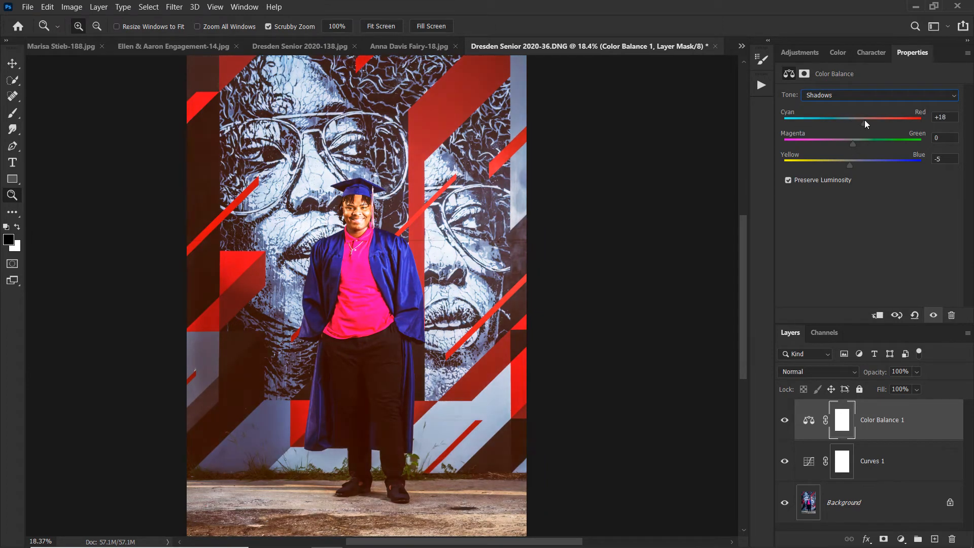
# Step: Set the Color Balance Highlights to -31 on Cyan-Red, -6 on Magenta-Green and +31 on Yellow-Blue
pyautogui.click(851, 96)
pyautogui.click(848, 124)
pyautogui.moveTo(853, 164); pyautogui.dragTo(874, 163)
pyautogui.moveTo(853, 124); pyautogui.dragTo(850, 146)
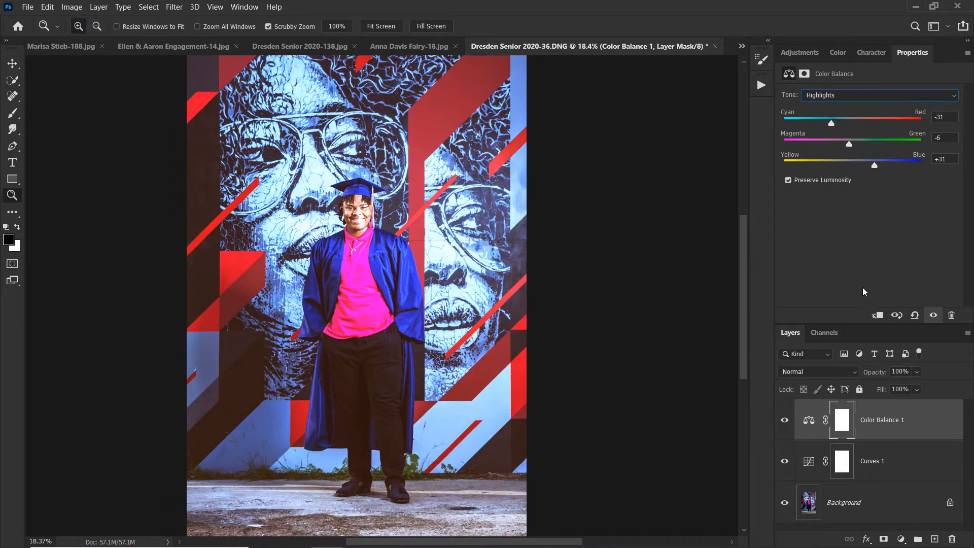
# Step: Add a Hue/Saturation adjustment layer above the Color Balance layer and set the master Saturation to -31
pyautogui.click(902, 541)
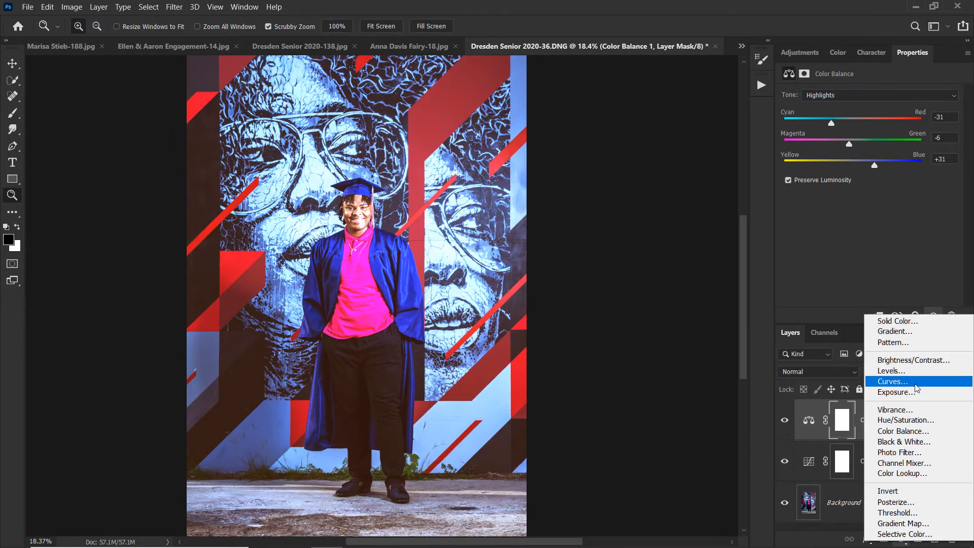
pyautogui.click(899, 421)
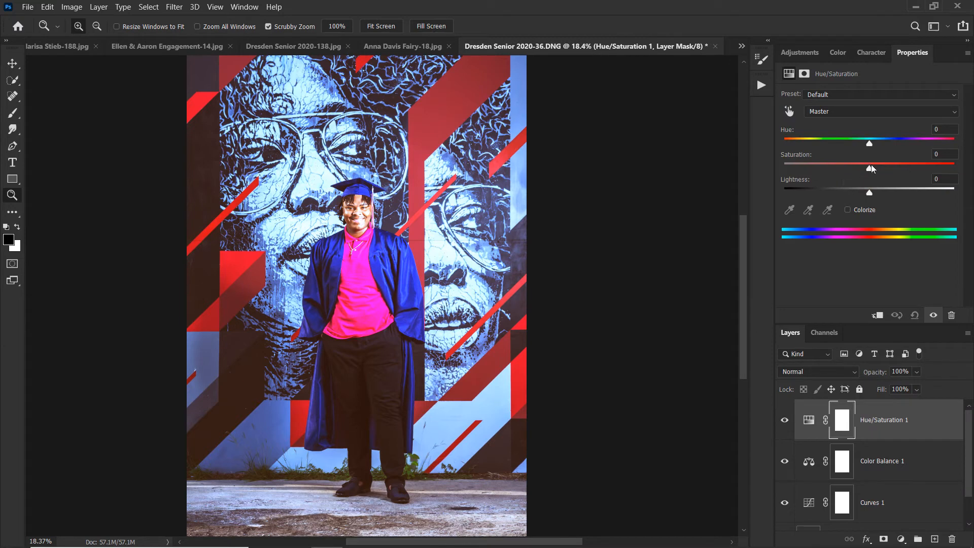
pyautogui.moveTo(869, 169); pyautogui.dragTo(844, 169)
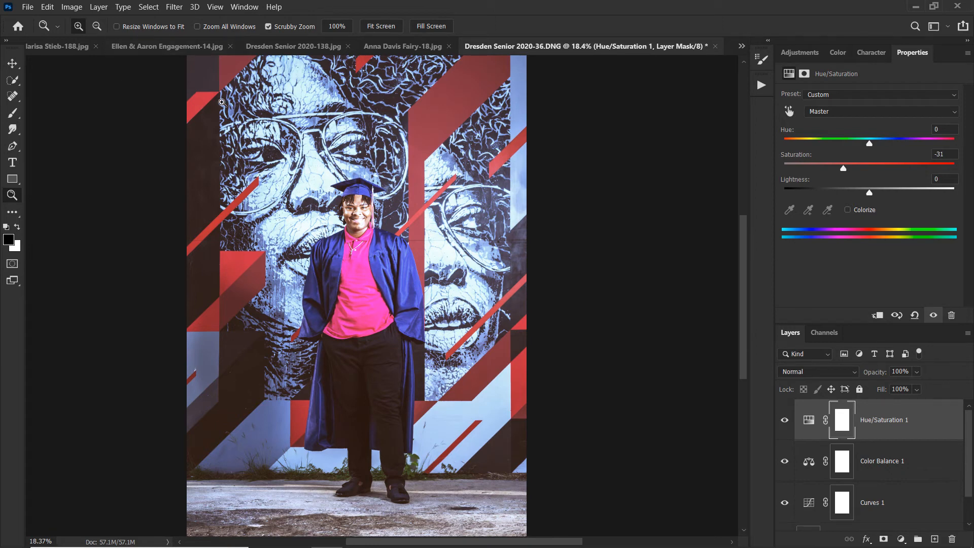
# Step: Set up a Color Lookup Tables export with the description "Dull blue to red" and Medium quality, and confirm the export options
pyautogui.click(27, 6)
pyautogui.moveTo(144, 185)
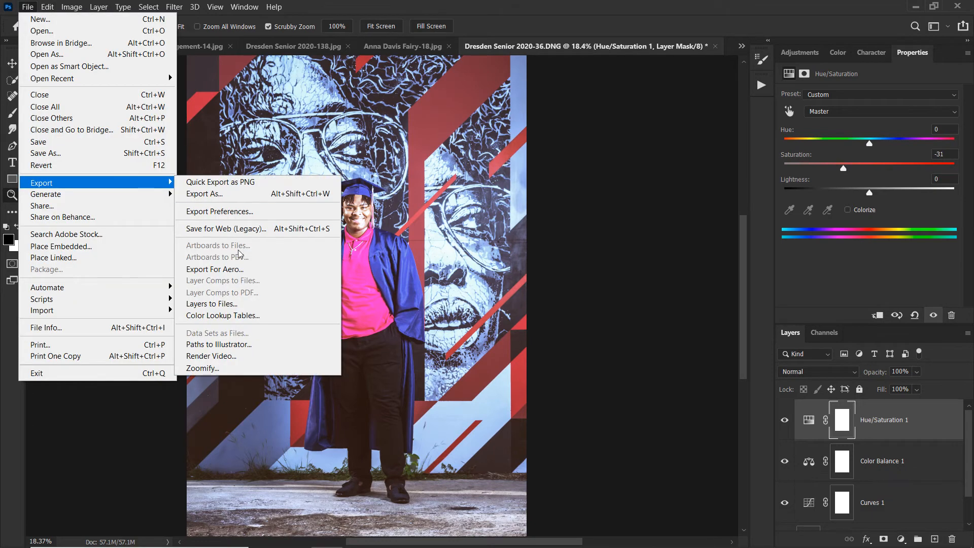
pyautogui.click(258, 316)
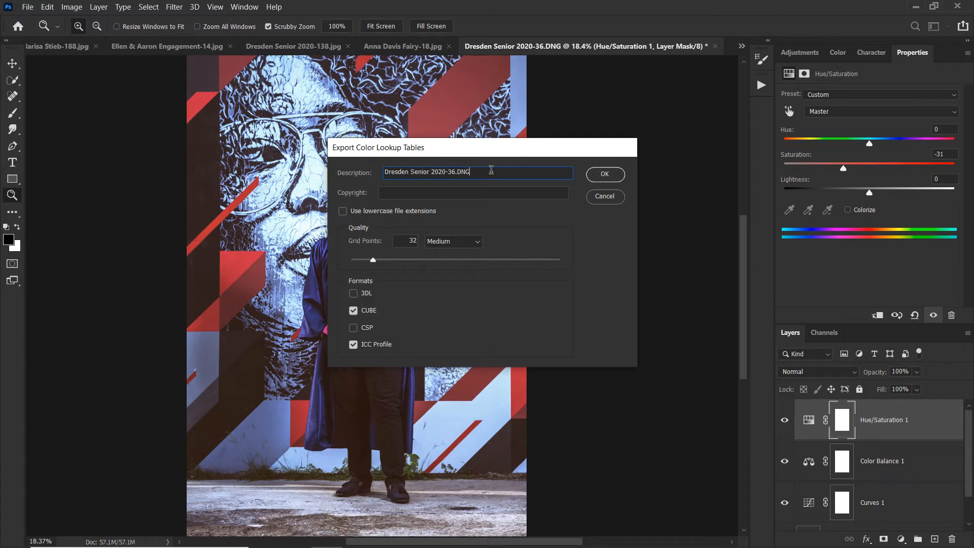
pyautogui.moveTo(491, 171); pyautogui.dragTo(358, 175)
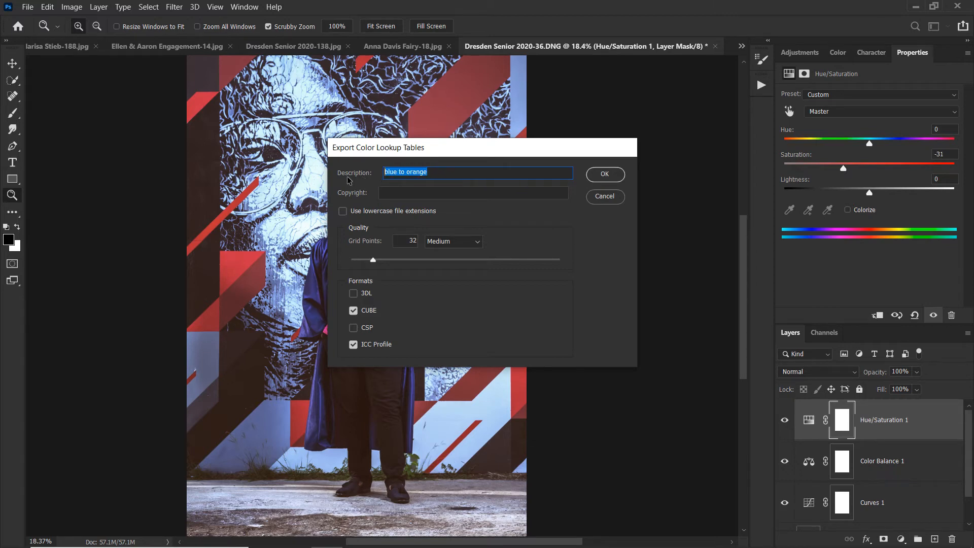
pyautogui.write('Dull blue to red')
pyautogui.click(460, 243)
pyautogui.click(444, 282)
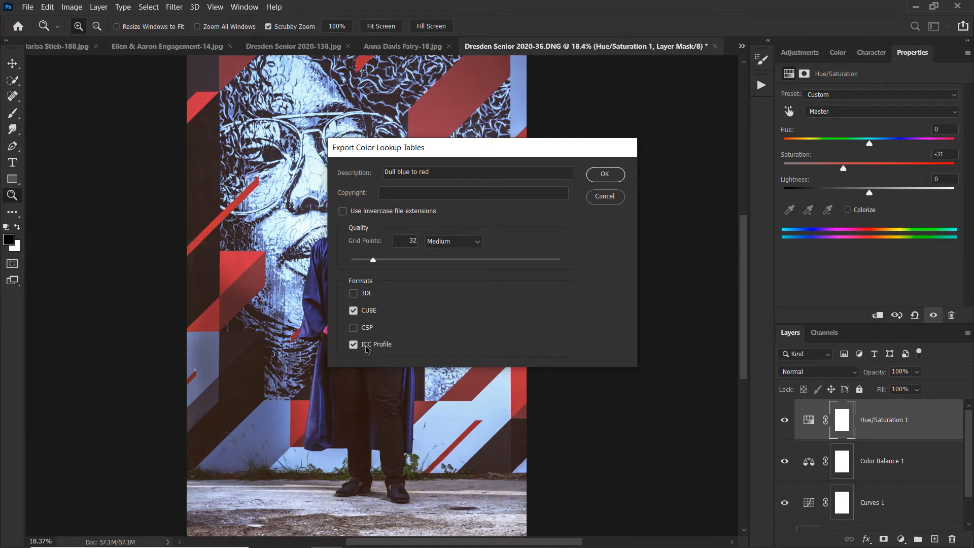
pyautogui.click(609, 175)
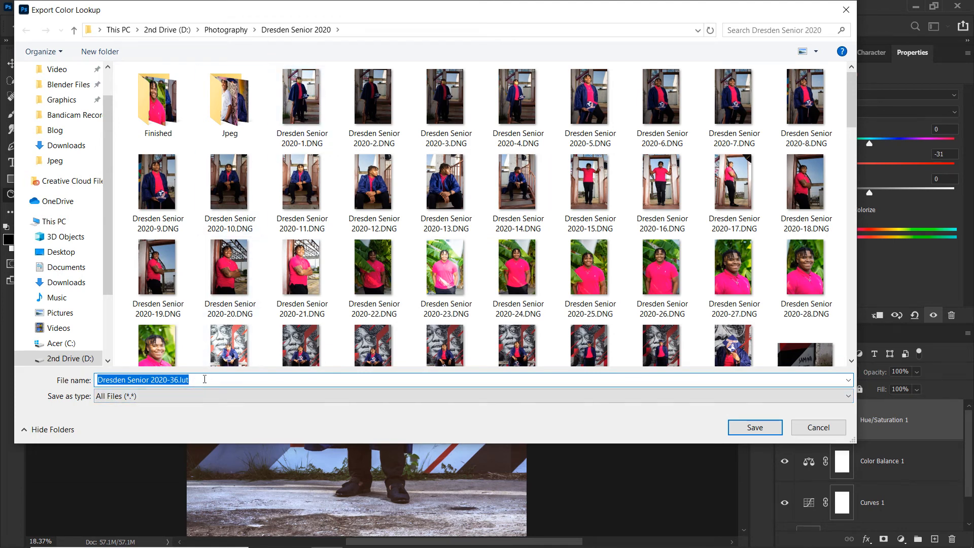
# Step: Save the exported color lookup as "Dresden LUT" in the Dresden Senior 2020 folder and fit the photo to the screen
pyautogui.write('Dresden LUT')
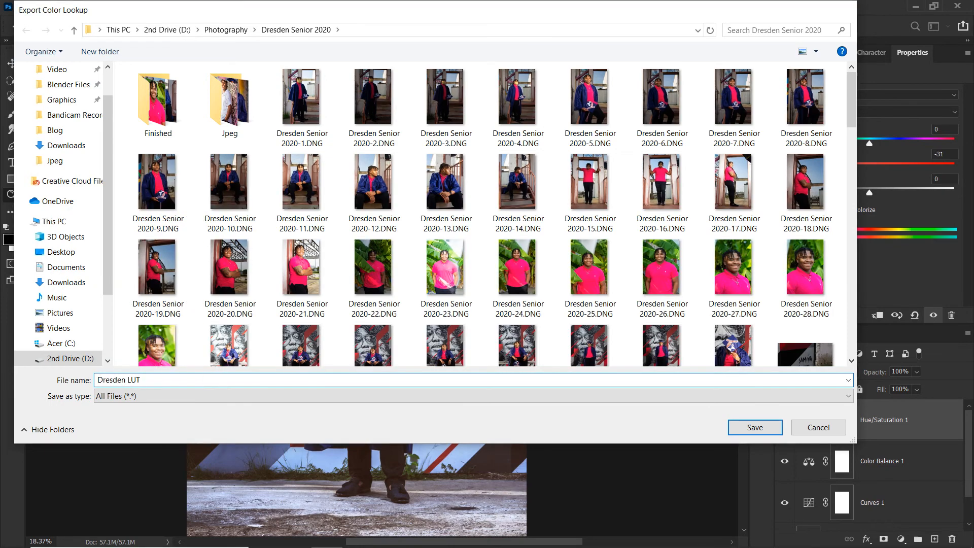
pyautogui.press('Return')
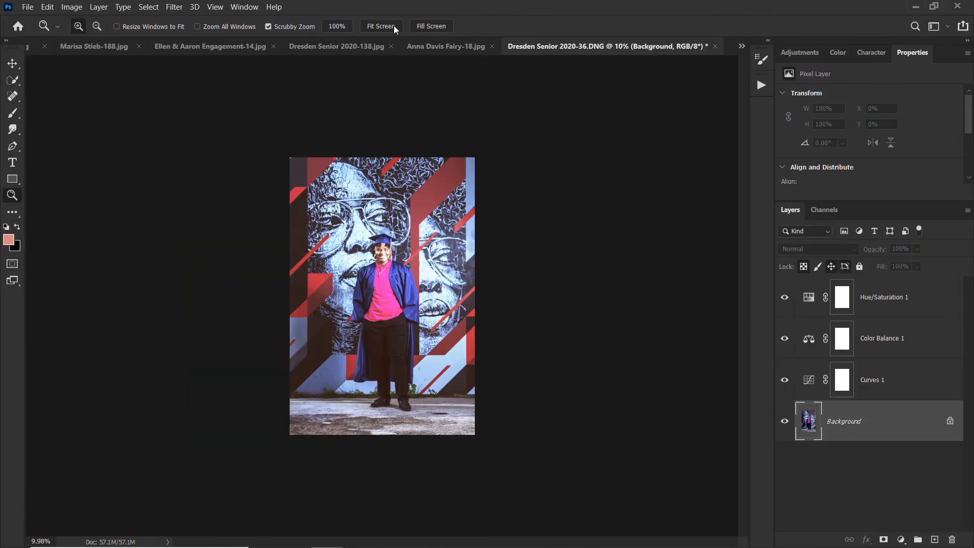
pyautogui.click(393, 25)
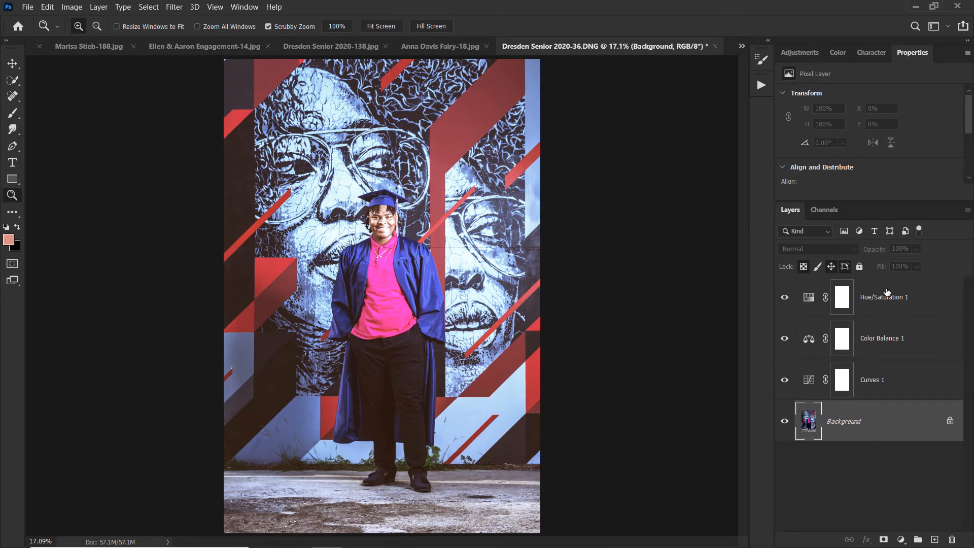
# Step: Unlock the Background layer and group it together with the Curves, Color Balance and Hue/Saturation layers
pyautogui.click(950, 422)
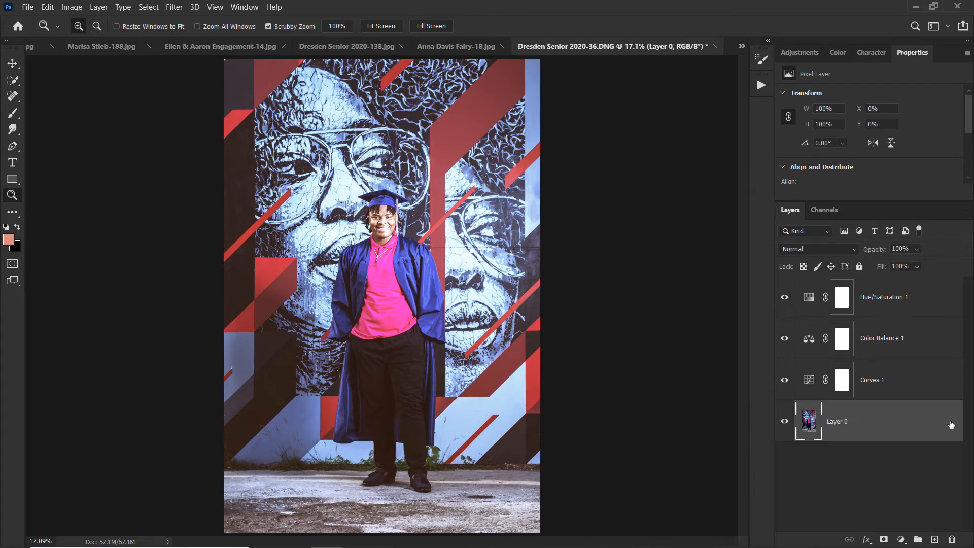
pyautogui.keyDown('shift'); pyautogui.click(929, 295); pyautogui.keyUp('shift')
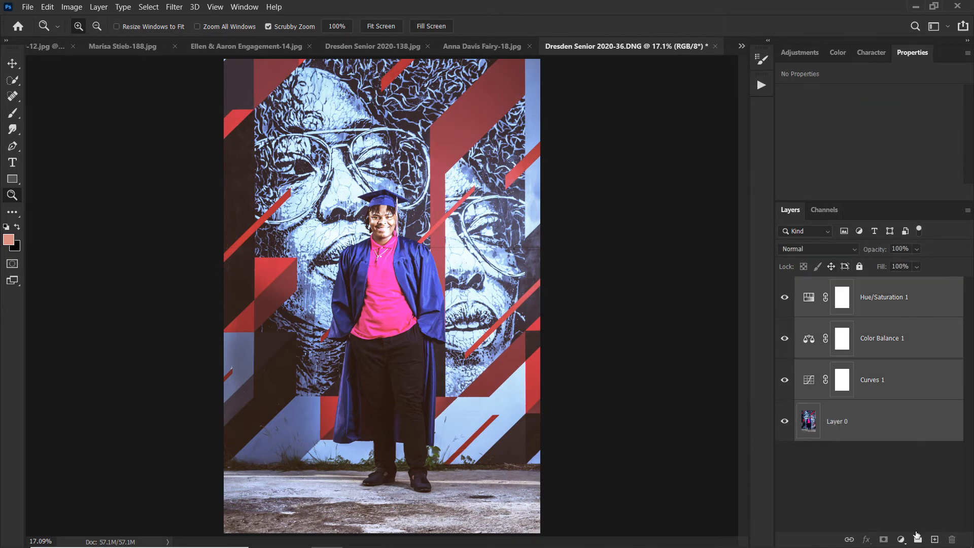
pyautogui.click(917, 539)
# Step: Duplicate Group 1 within the same document, keeping the name "Group 1 copy"
pyautogui.rightClick(856, 285)
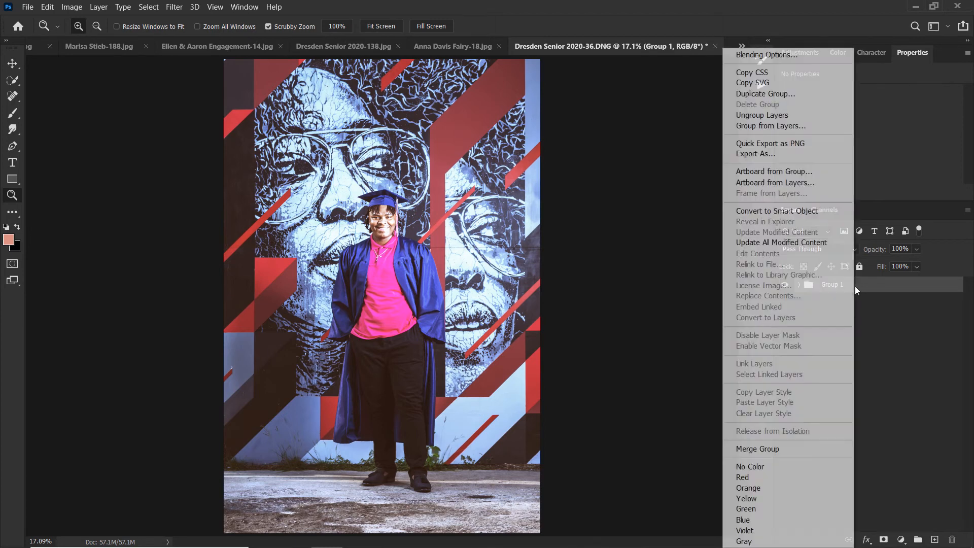
pyautogui.click(779, 93)
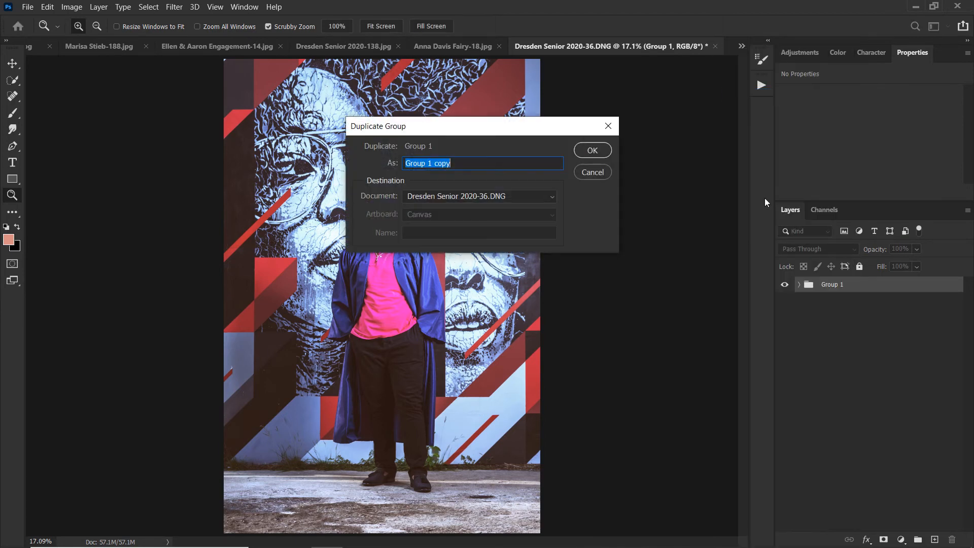
pyautogui.press('Return')
# Step: Expand both groups and delete the Hue/Saturation, Color Balance and Curves layers from Group 1 copy
pyautogui.click(799, 301)
pyautogui.click(799, 285)
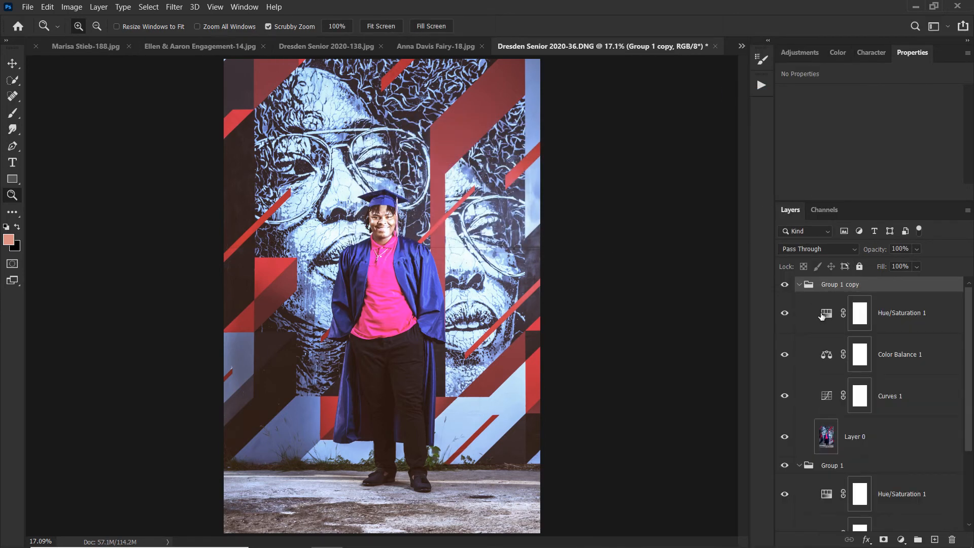
pyautogui.click(827, 314)
pyautogui.keyDown('shift'); pyautogui.click(895, 398); pyautogui.keyUp('shift')
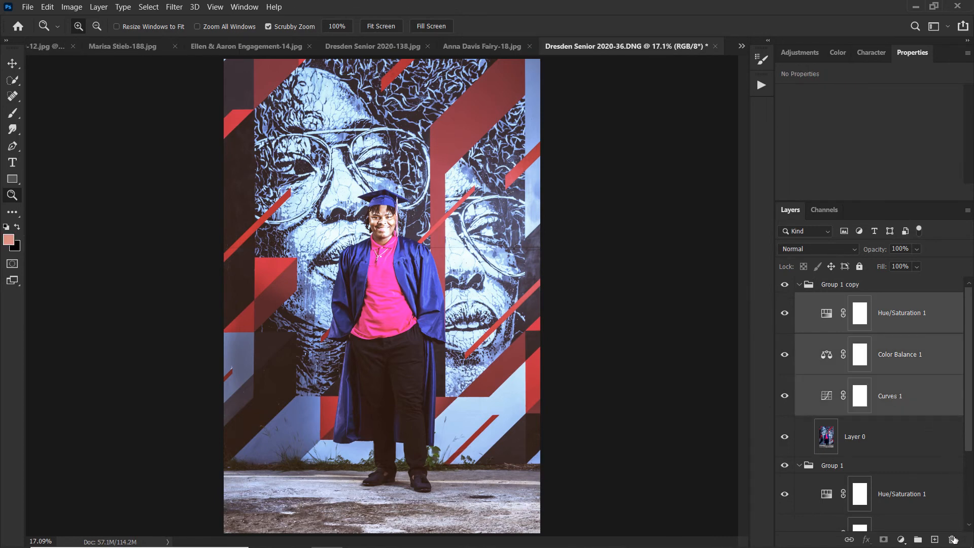
pyautogui.click(952, 539)
# Step: Add a Color Lookup adjustment layer above Layer 0 in Group 1 copy and load Dresden LUT.CUBE as its 3D LUT
pyautogui.click(901, 539)
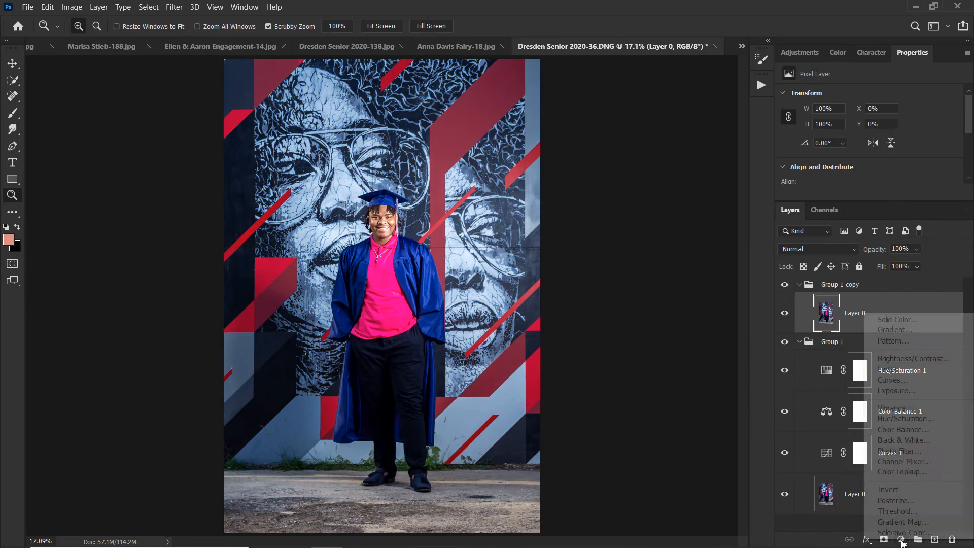
pyautogui.click(905, 472)
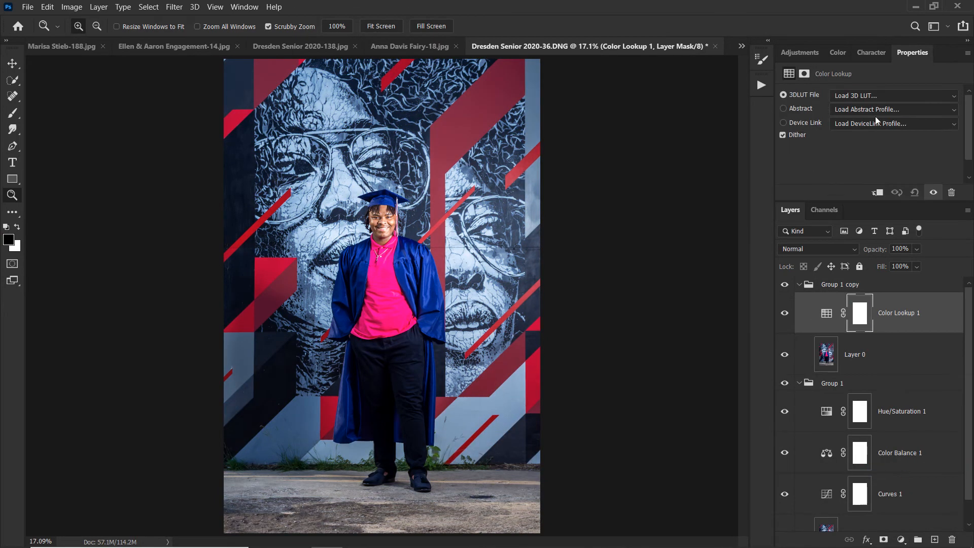
pyautogui.click(884, 96)
pyautogui.click(884, 97)
pyautogui.click(303, 117)
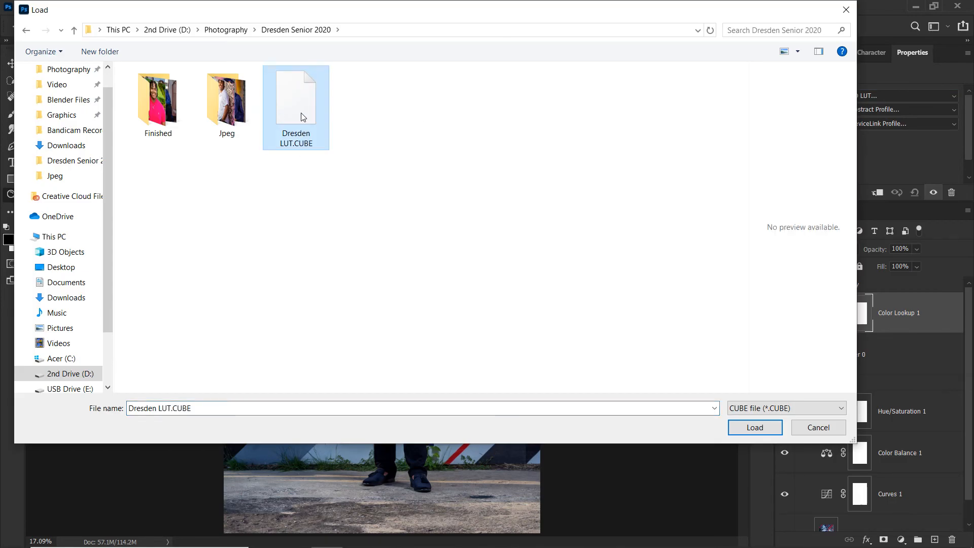
pyautogui.doubleClick(303, 116)
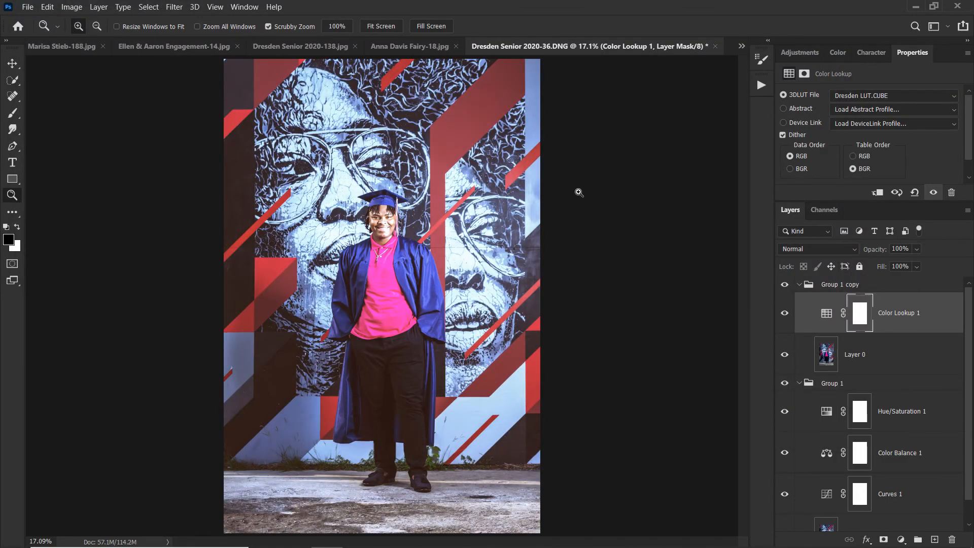
# Step: Compare the LUT-graded Group 1 copy with the manually graded Group 1, checking the result up close on the subject's face
pyautogui.click(825, 287)
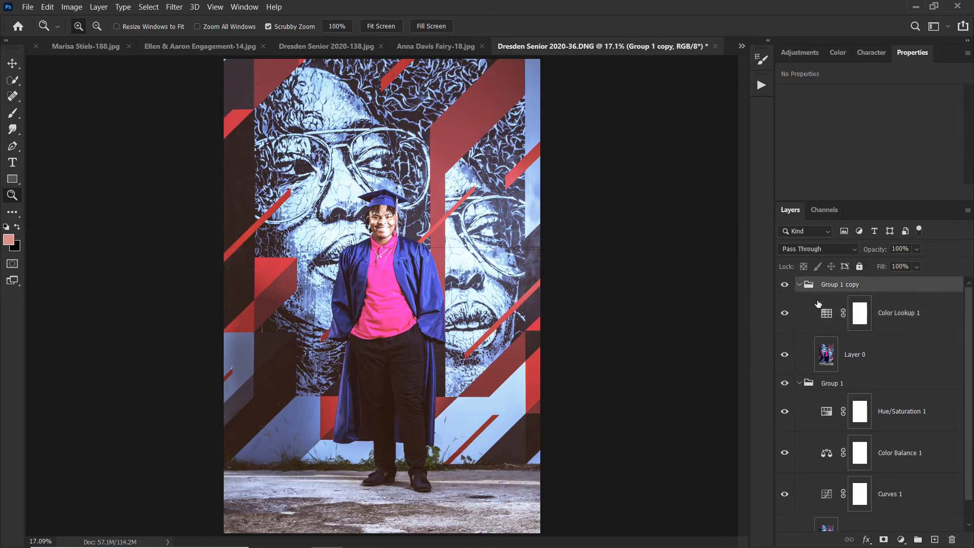
pyautogui.click(797, 382)
pyautogui.click(800, 285)
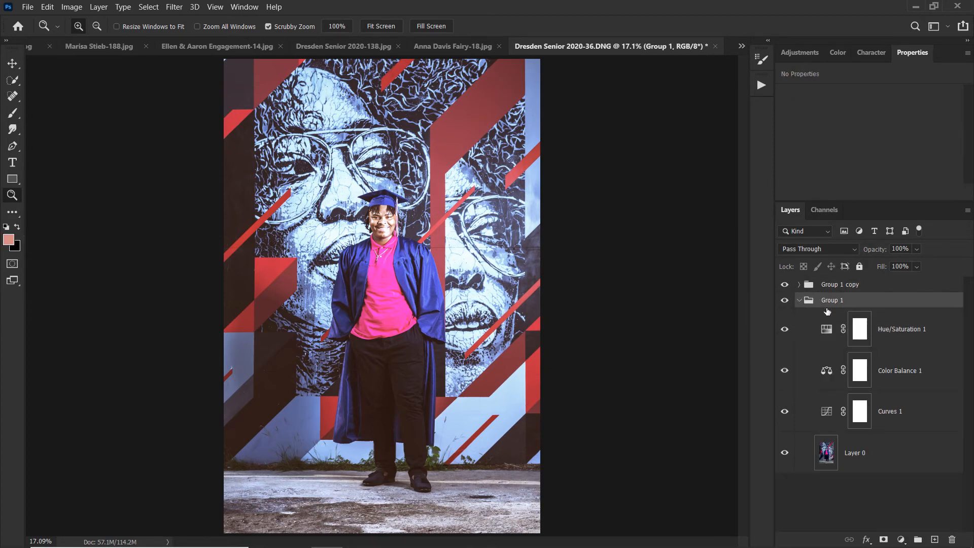
pyautogui.click(828, 329)
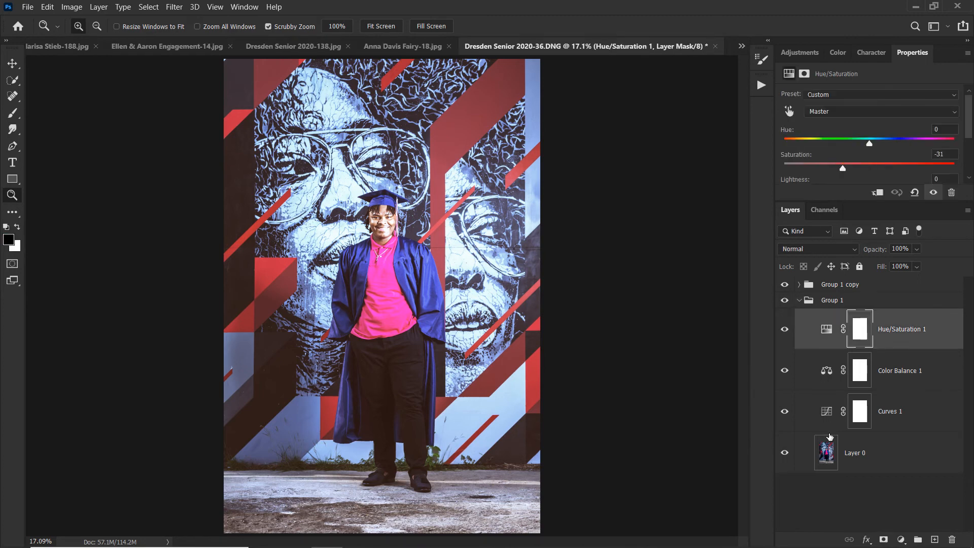
pyautogui.click(833, 460)
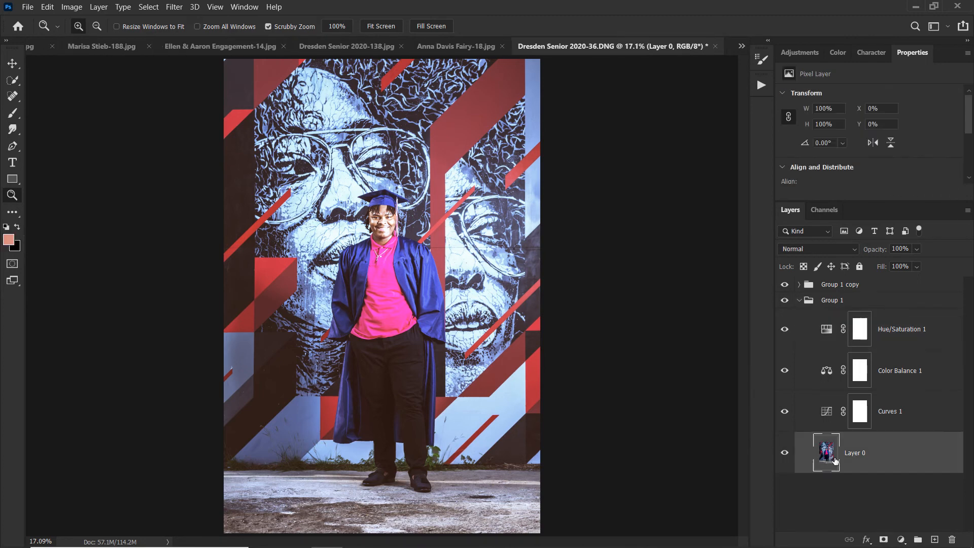
pyautogui.click(785, 284)
pyautogui.click(381, 234)
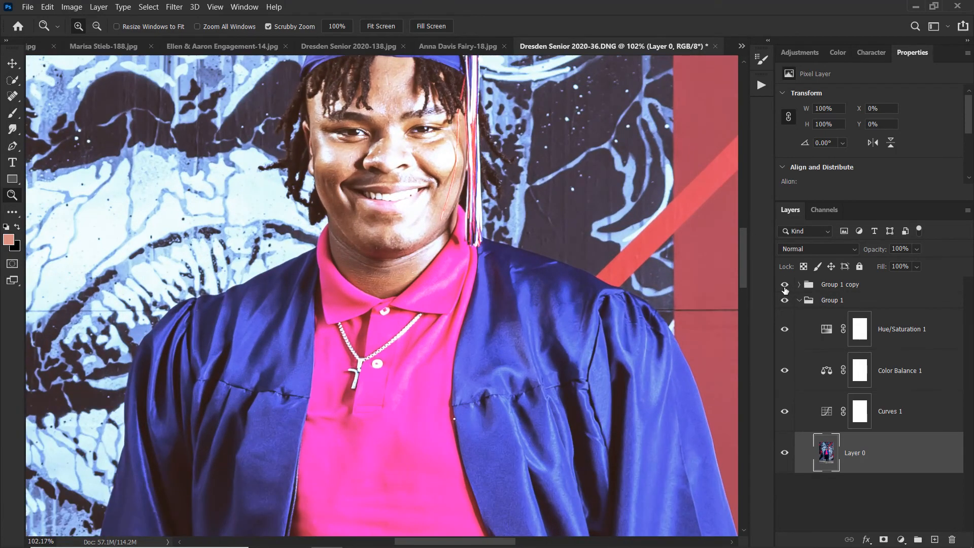
pyautogui.click(785, 284)
# Step: Expand Group 1 copy, toggle the visibility of each group to compare the two grades, and leave Group 1 copy hidden
pyautogui.click(826, 284)
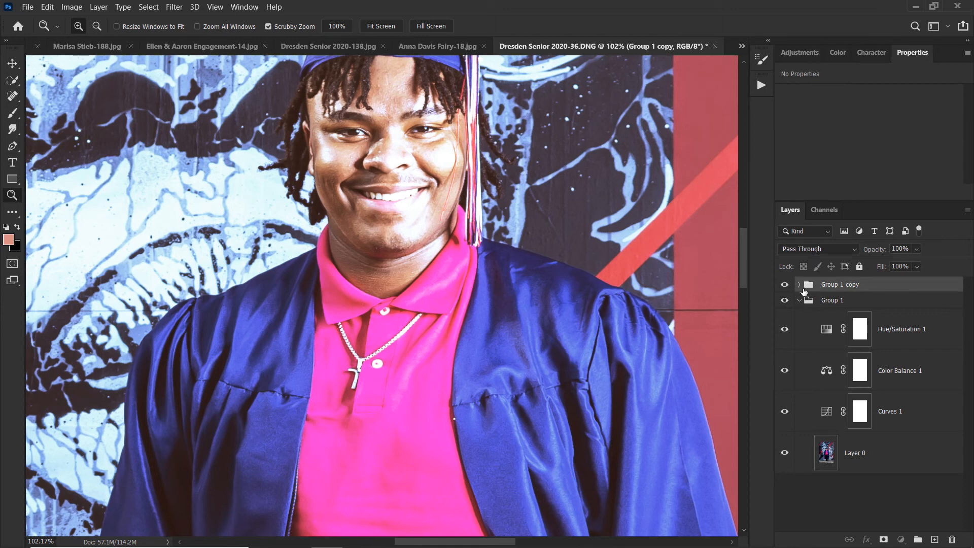
pyautogui.click(800, 284)
pyautogui.click(846, 356)
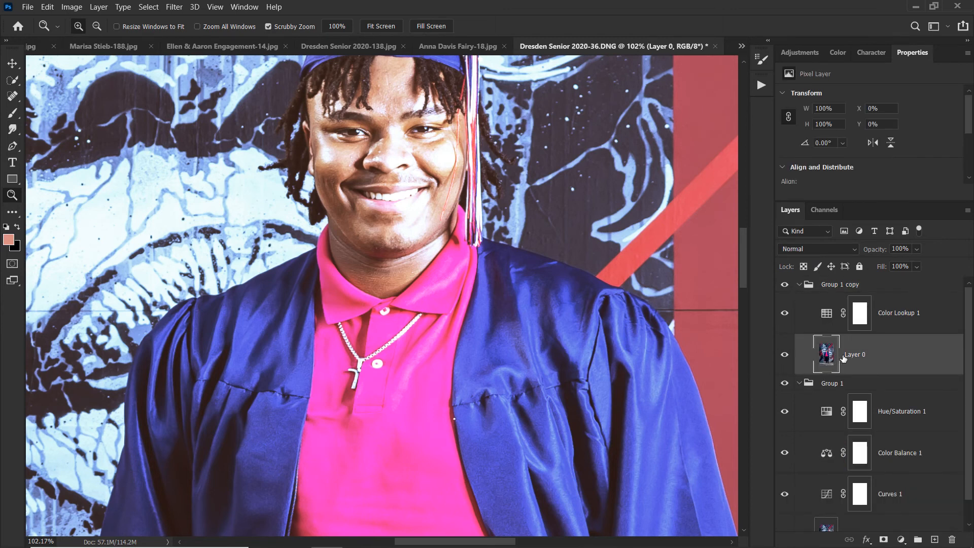
pyautogui.click(785, 384)
pyautogui.click(826, 388)
pyautogui.click(785, 383)
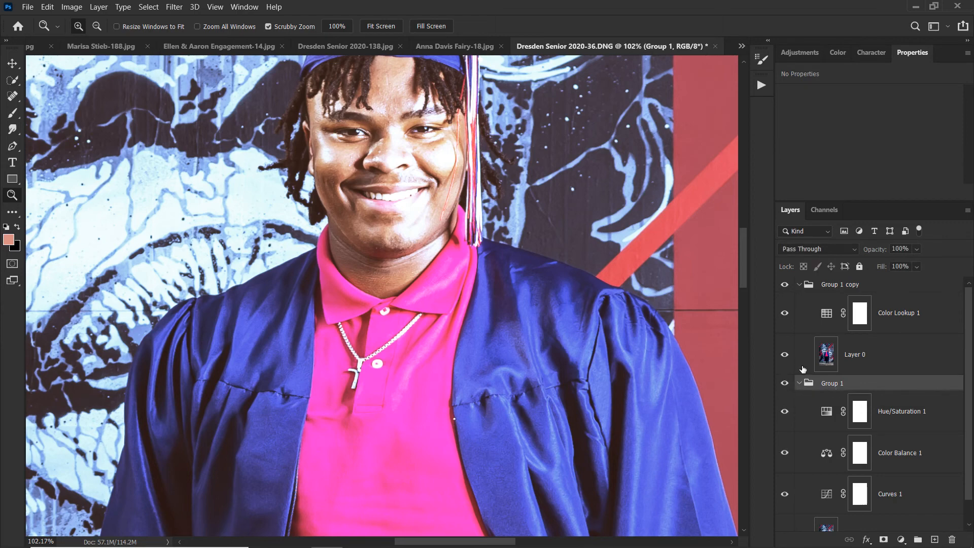
pyautogui.click(830, 284)
pyautogui.click(784, 285)
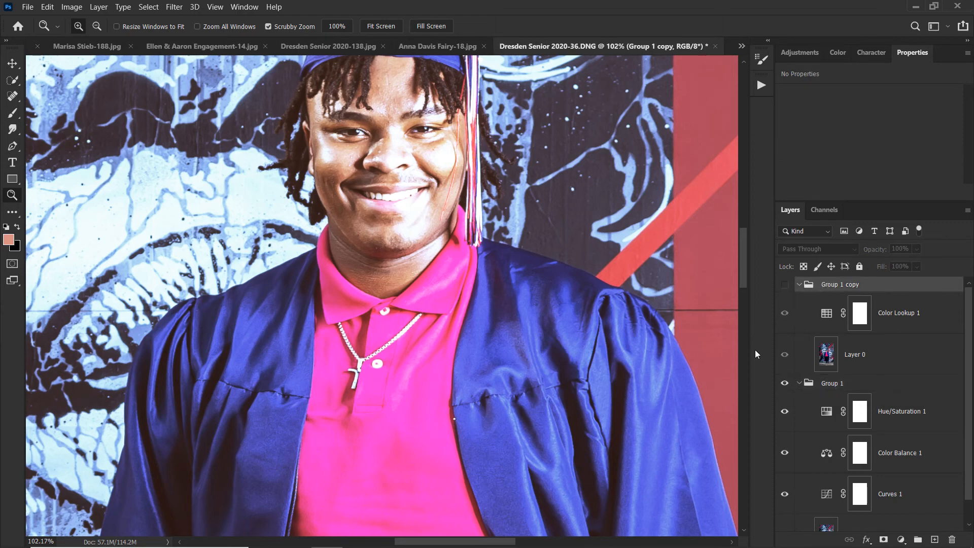
pyautogui.moveTo(588, 188); pyautogui.dragTo(556, 346)
# Step: Review Group 1's three adjustment layers against the single Color Lookup layer in Group 1 copy, ending with the whole photo in view
pyautogui.click(830, 417)
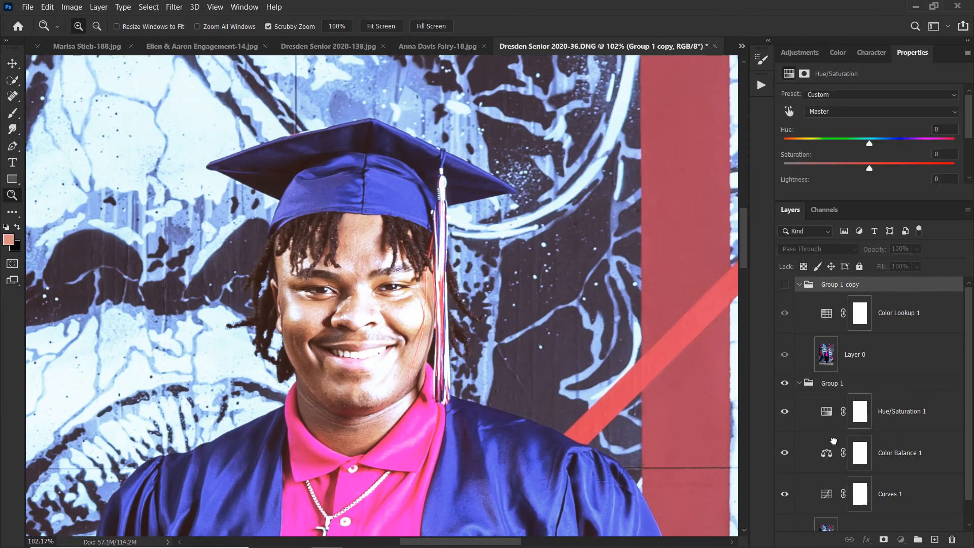
pyautogui.click(826, 492)
pyautogui.click(826, 525)
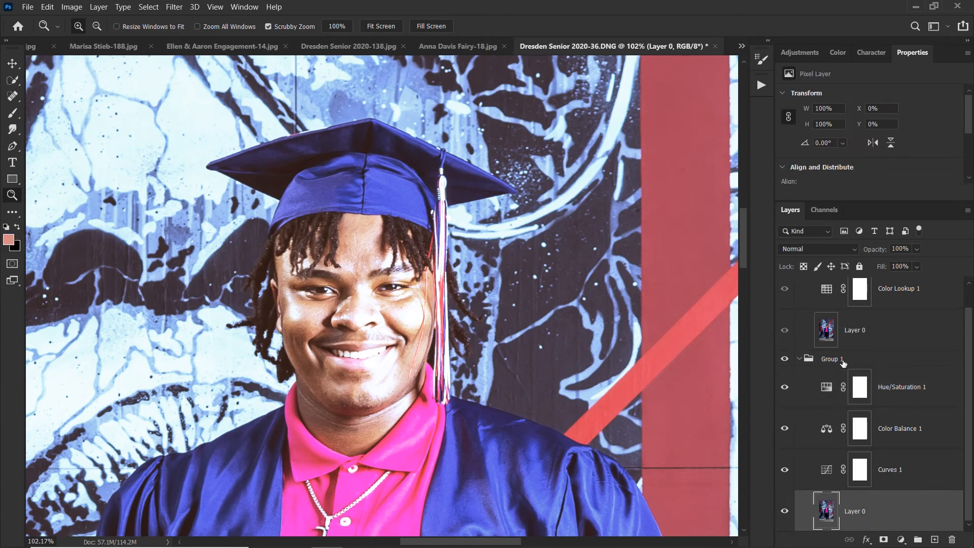
pyautogui.moveTo(968, 350); pyautogui.dragTo(968, 336)
pyautogui.click(897, 399)
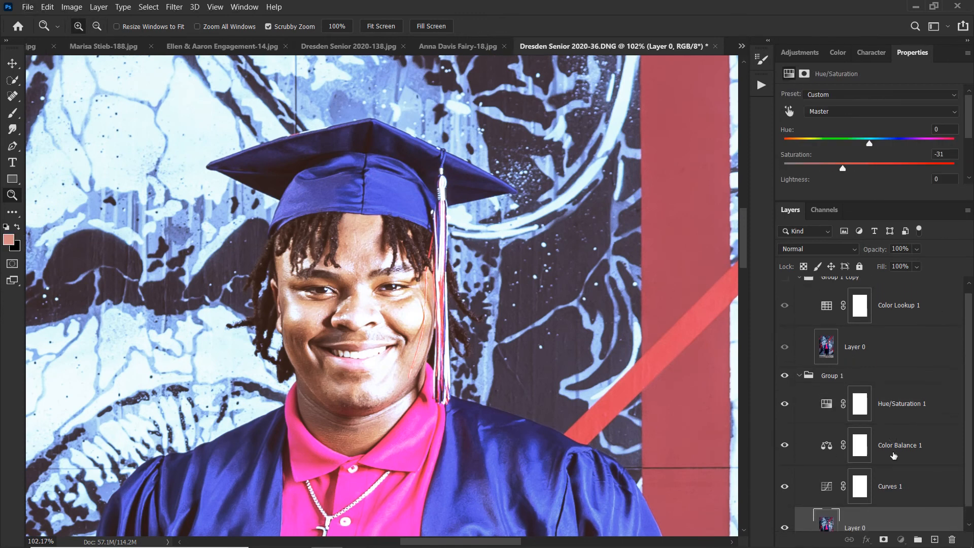
pyautogui.keyDown('shift'); pyautogui.click(887, 488); pyautogui.keyUp('shift')
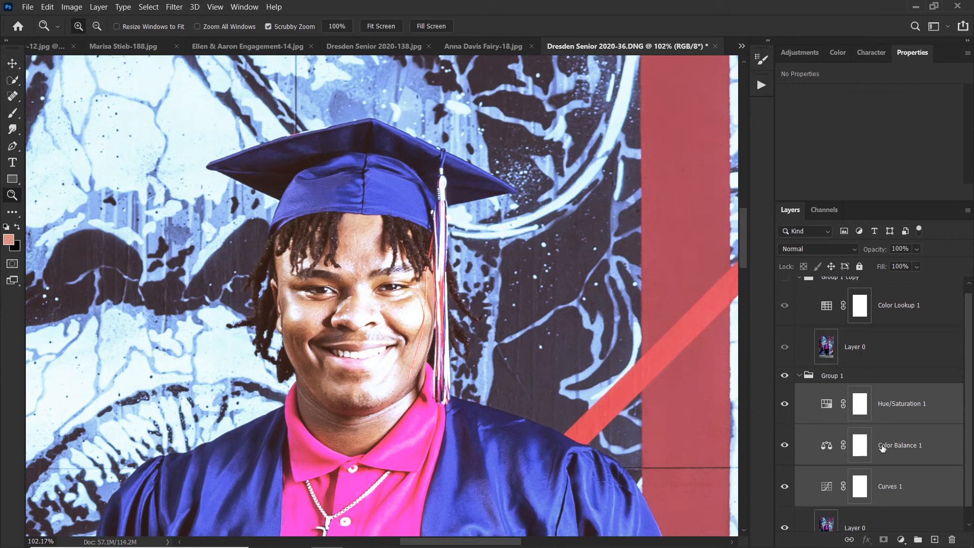
pyautogui.click(842, 310)
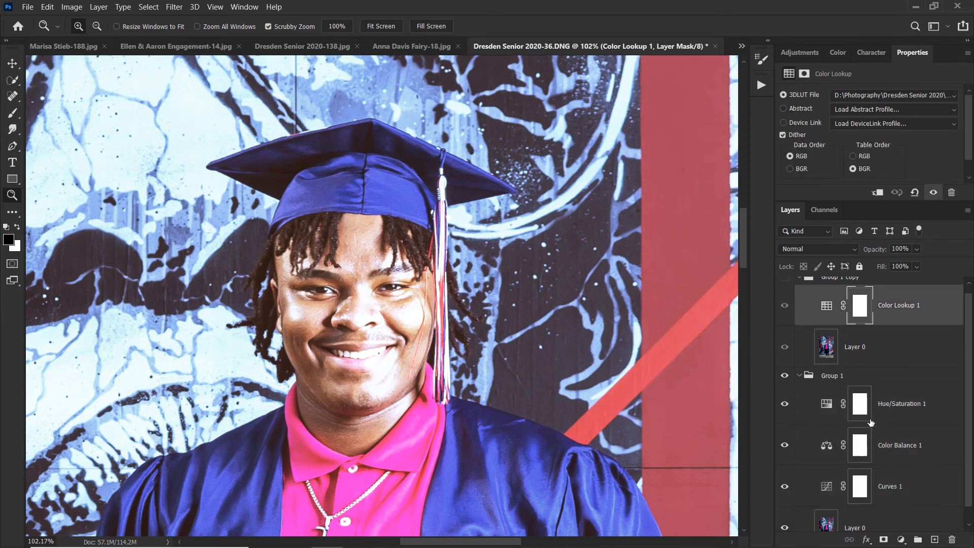
pyautogui.click(825, 308)
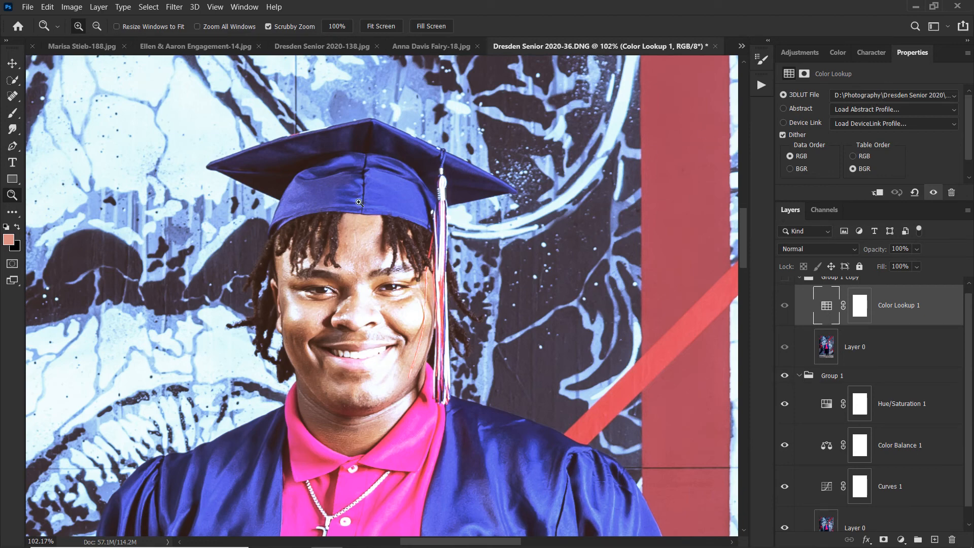
pyautogui.click(381, 26)
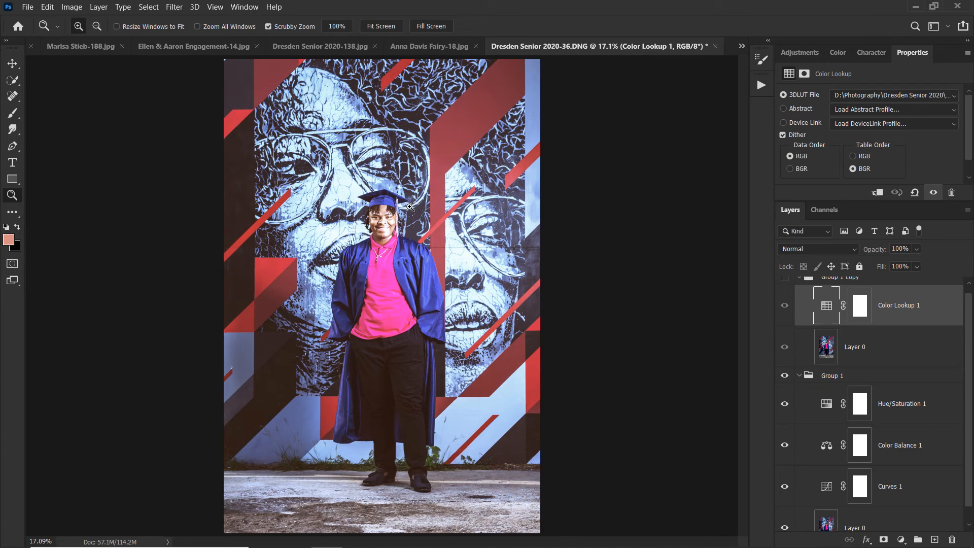
# Step: View the 3D LUT choices for the Color Lookup layer and switch to the Dresden Senior 2020 folder in File Explorer
pyautogui.click(858, 96)
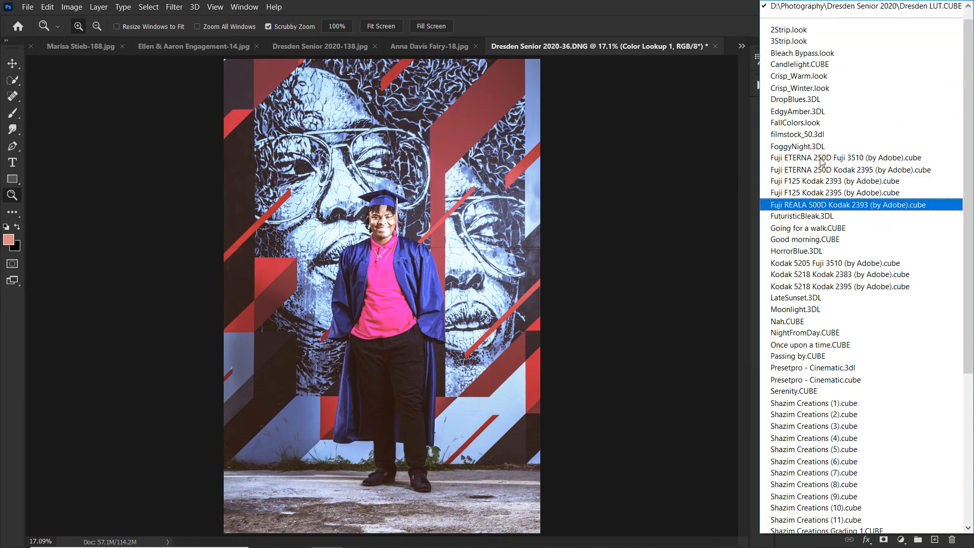
pyautogui.hotkey('alt', 'Tab')
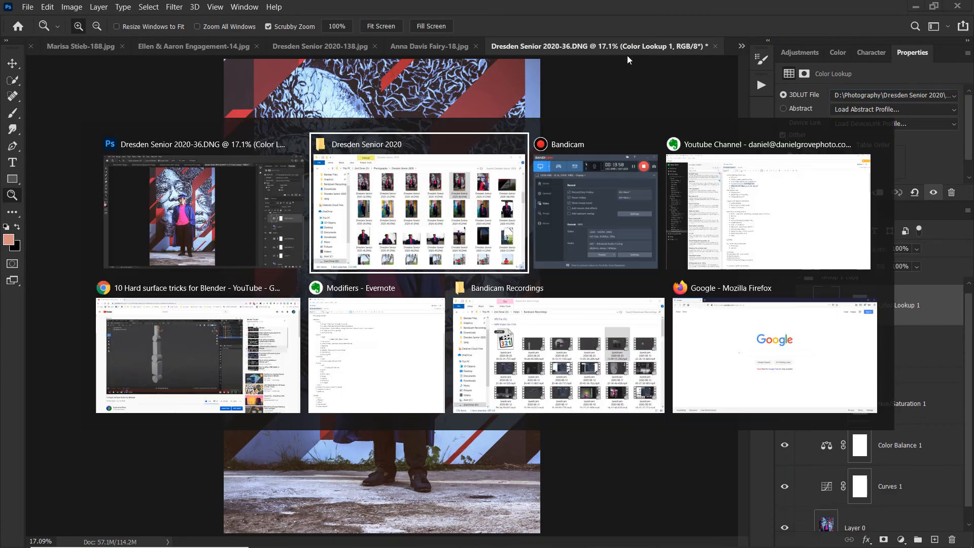
pyautogui.hotkey('alt', 'Tab')
pyautogui.hotkey('alt', 'Tab')
pyautogui.click(475, 208)
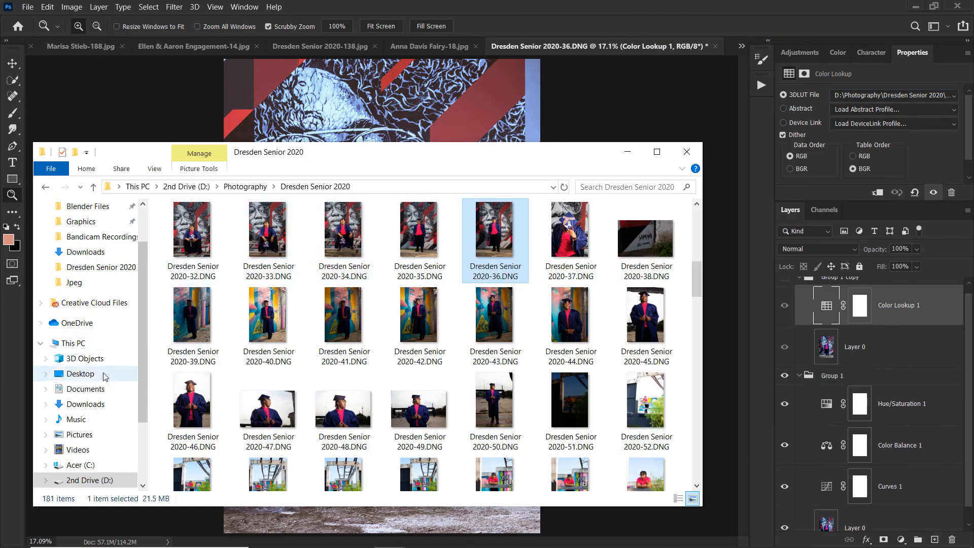
# Step: Go to the 3DLUTs folder at Acer (C:) > Program Files > Adobe > Adobe Photoshop 2020 > Presets
pyautogui.click(88, 466)
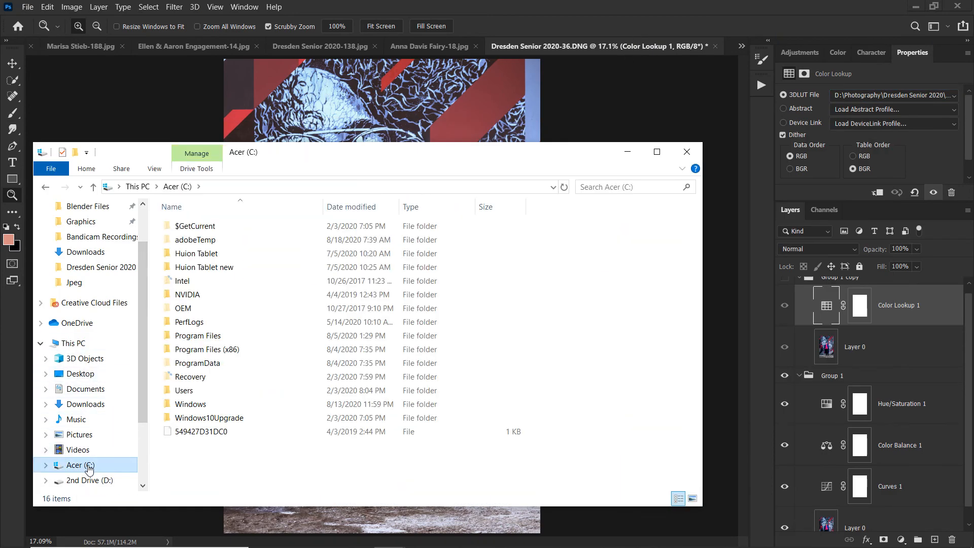
pyautogui.doubleClick(206, 336)
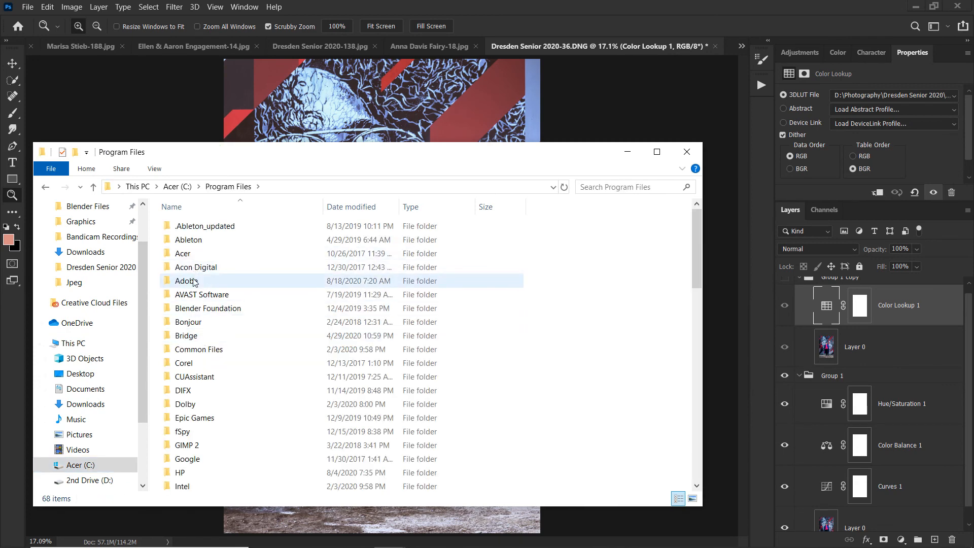
pyautogui.doubleClick(196, 281)
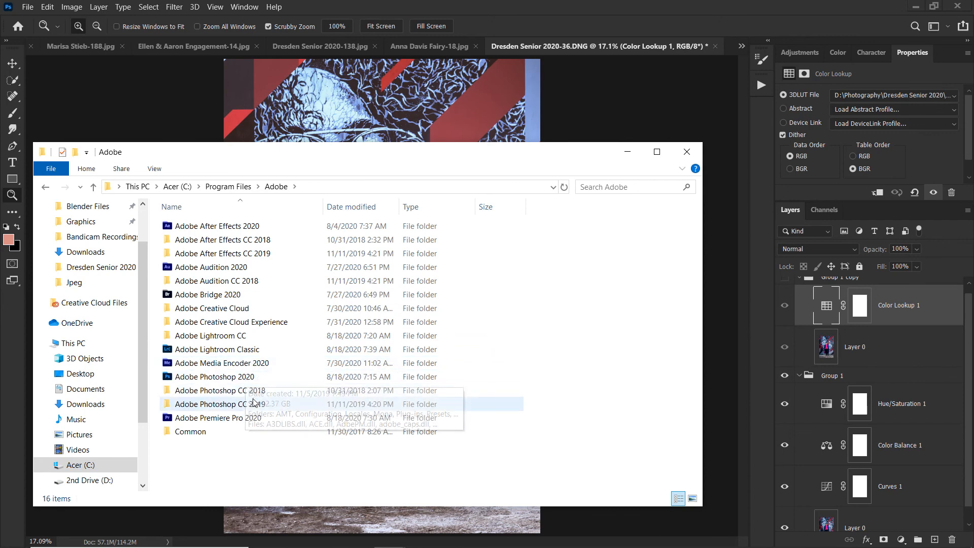
pyautogui.click(249, 378)
pyautogui.doubleClick(250, 380)
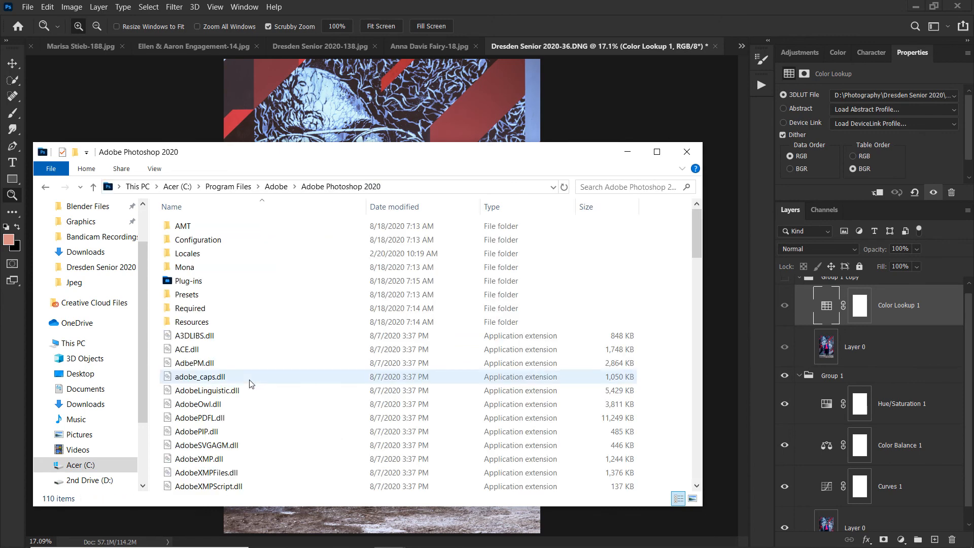
pyautogui.doubleClick(212, 292)
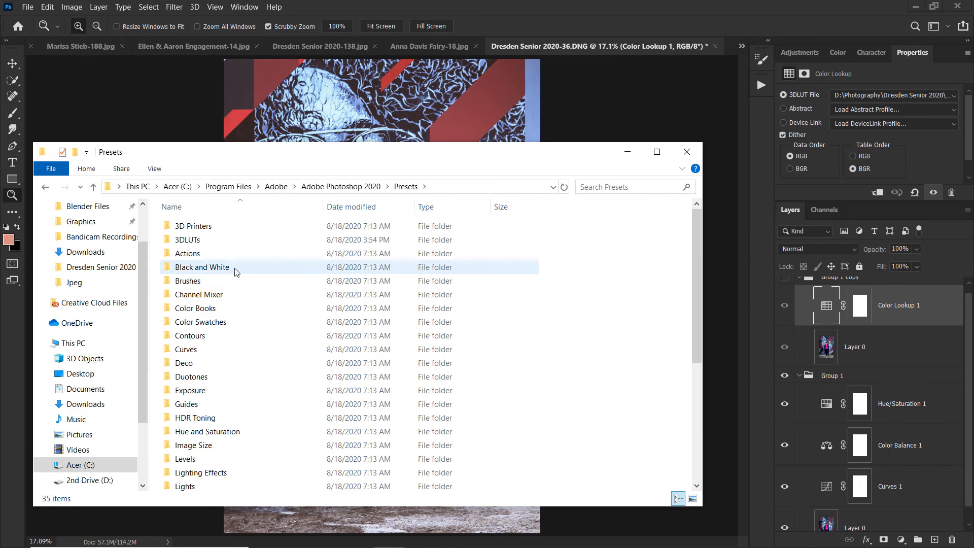
pyautogui.doubleClick(212, 244)
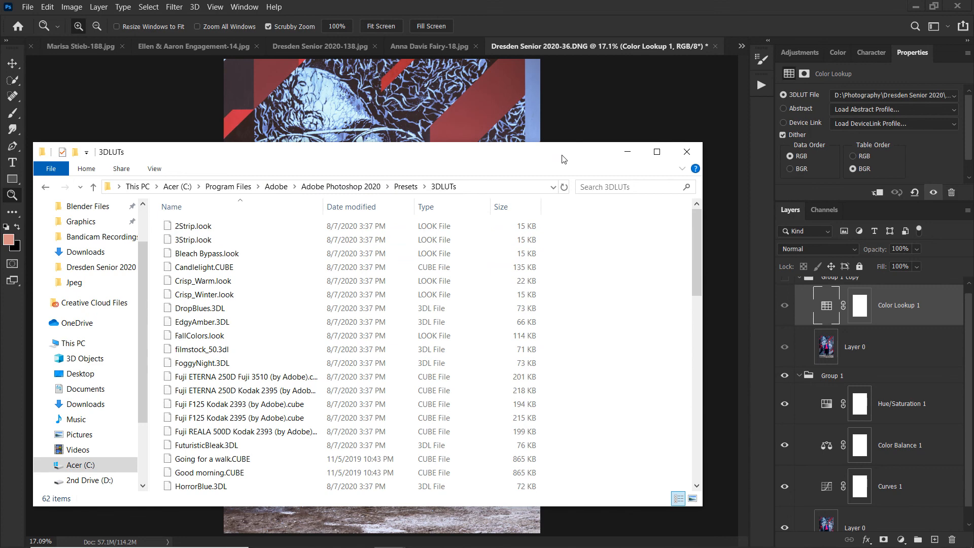
# Step: Look through the LOOK, 3DL and CUBE files stored in the 3DLUTs folder, down to the end of the list
pyautogui.moveTo(562, 161); pyautogui.dragTo(561, 153)
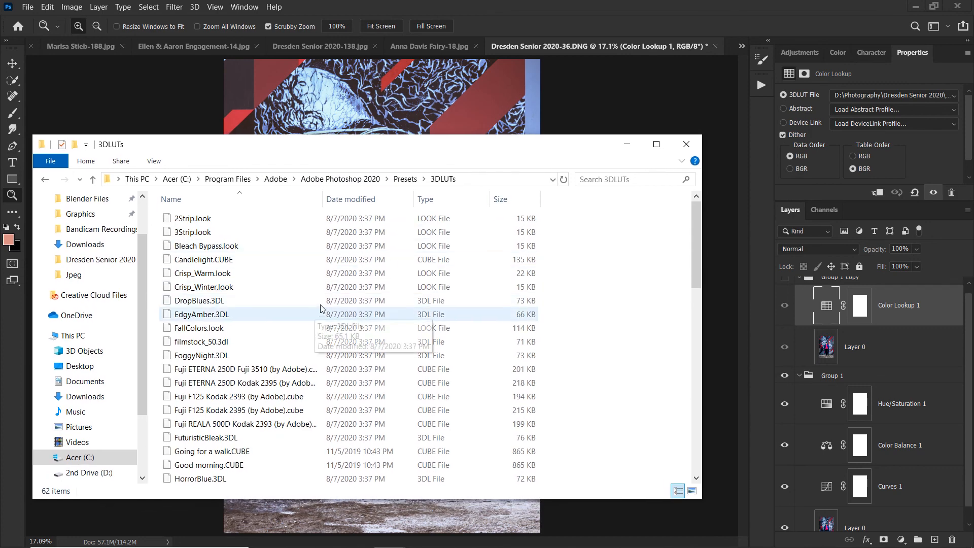
pyautogui.scroll(-2, 325, 304)
pyautogui.scroll(-10, 325, 305)
pyautogui.scroll(12, 324, 305)
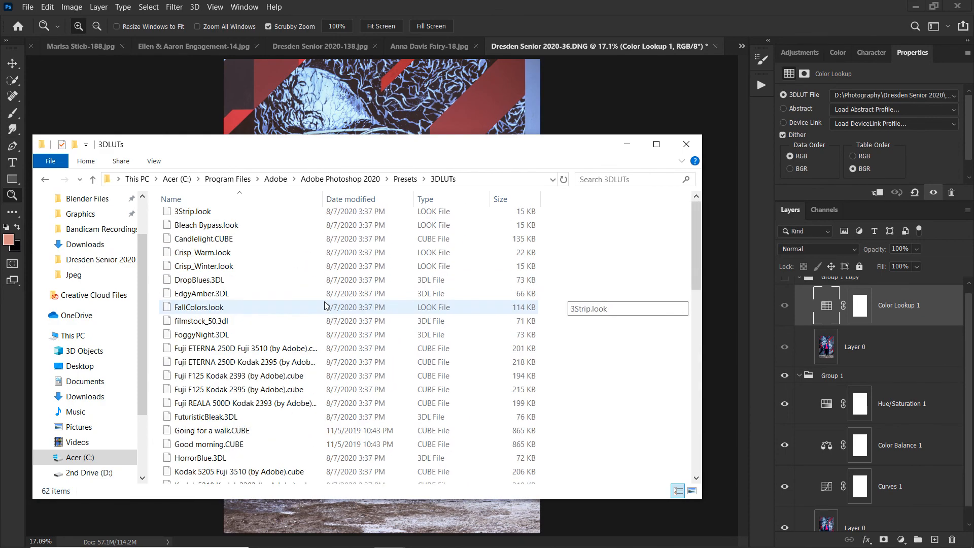
pyautogui.scroll(-10, 325, 305)
pyautogui.scroll(-2, 325, 304)
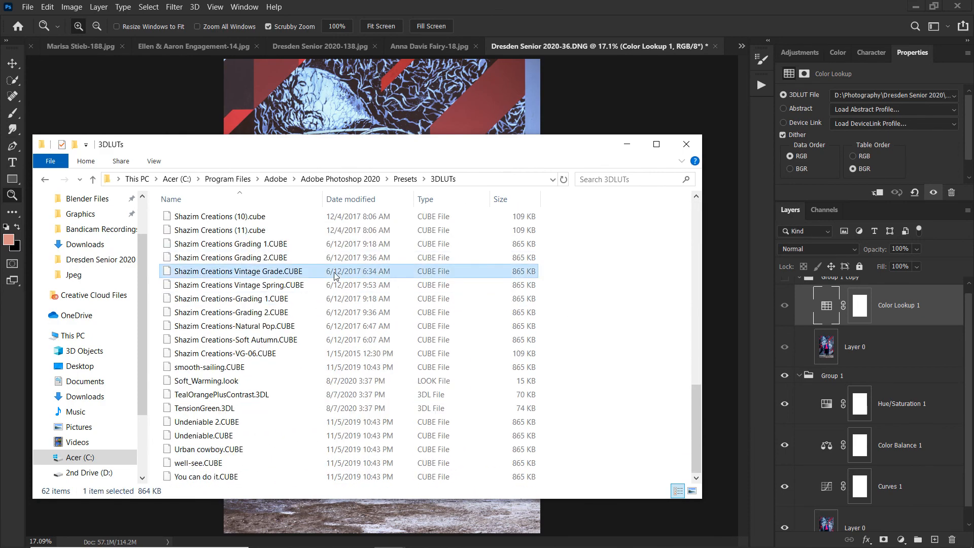
# Step: Close the 3DLUTs folder window and check the Color Lookup layer's 3D LUT choices, keeping Dresden LUT.CUBE selected
pyautogui.click(687, 144)
pyautogui.click(872, 95)
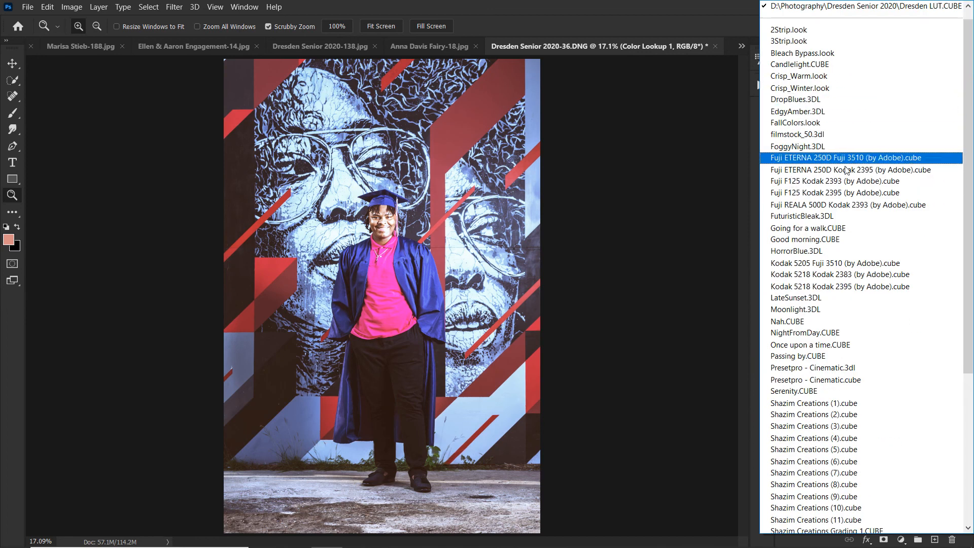
pyautogui.click(667, 23)
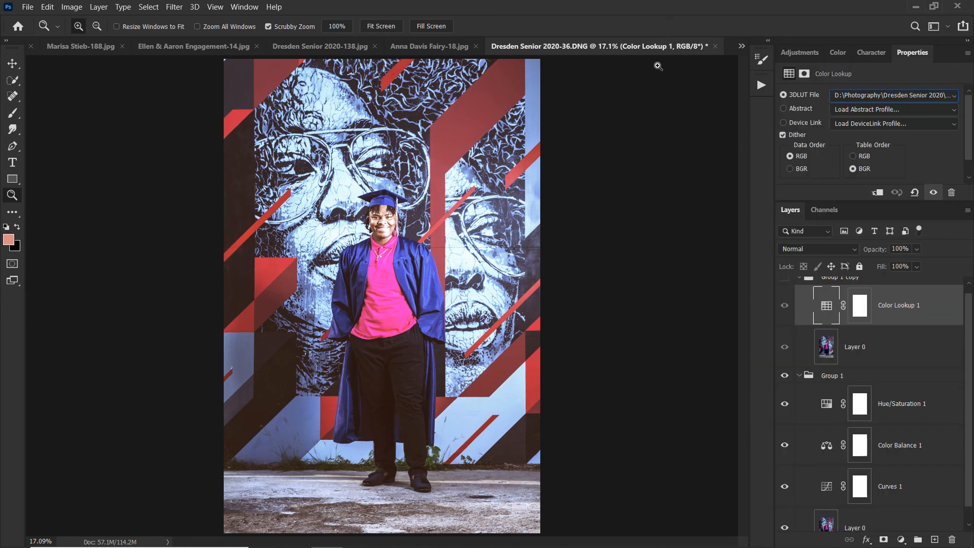